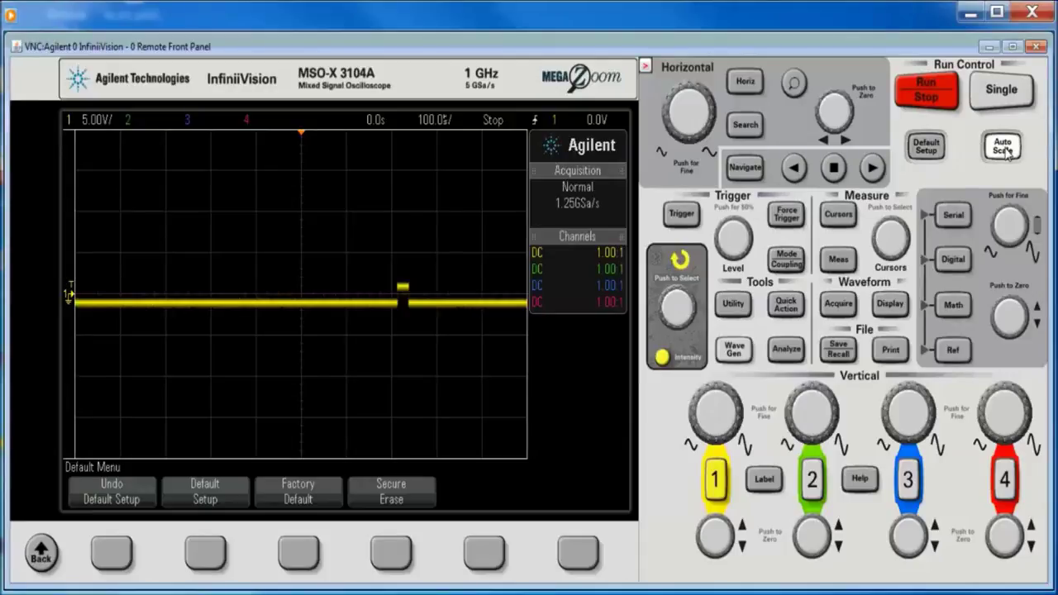
Autoscale the scope so channels 1 and 3 show at 1.00 V/div and 200 µs/div.
left_click(1002, 146)
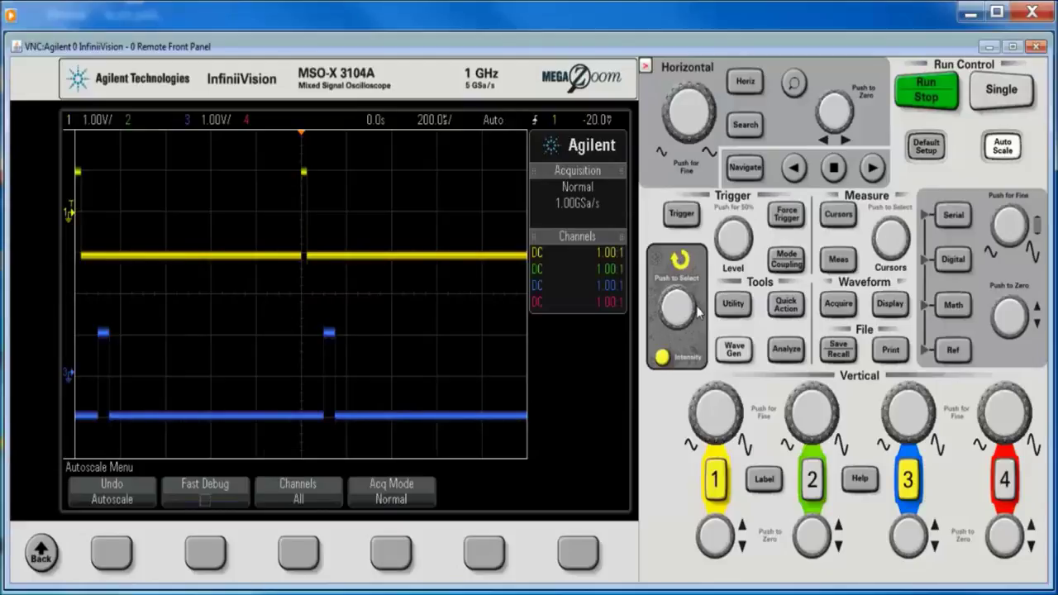
Raise the waveform intensity to 100% with the Entry knob.
scroll(685, 284, "up", 10)
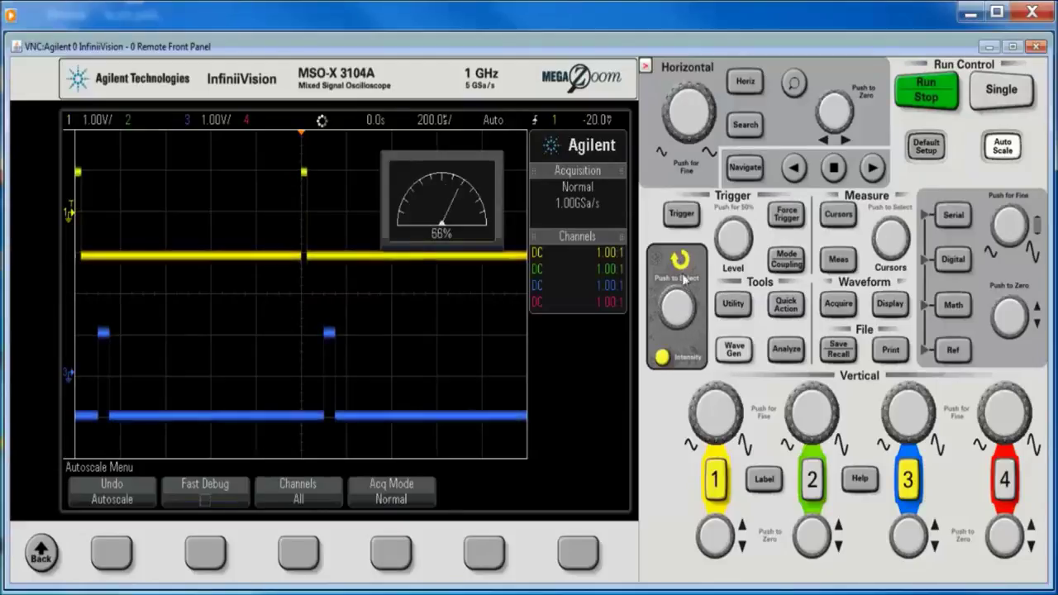
scroll(685, 284, "up", 9)
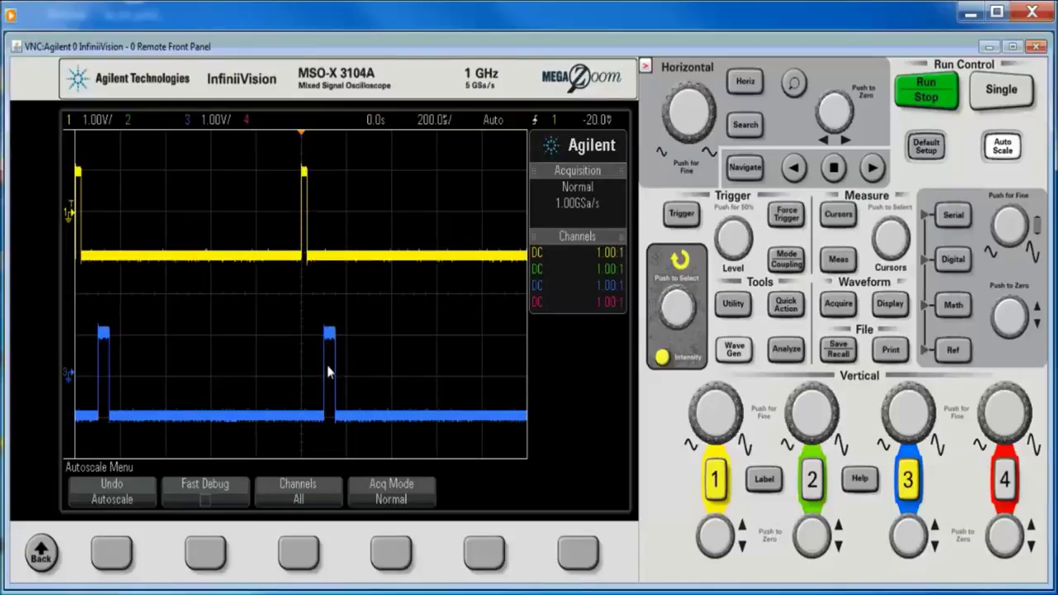
Shorten the horizontal timebase down to 5 ns/div.
left_click(710, 155)
left_click(709, 156)
left_click(709, 156)
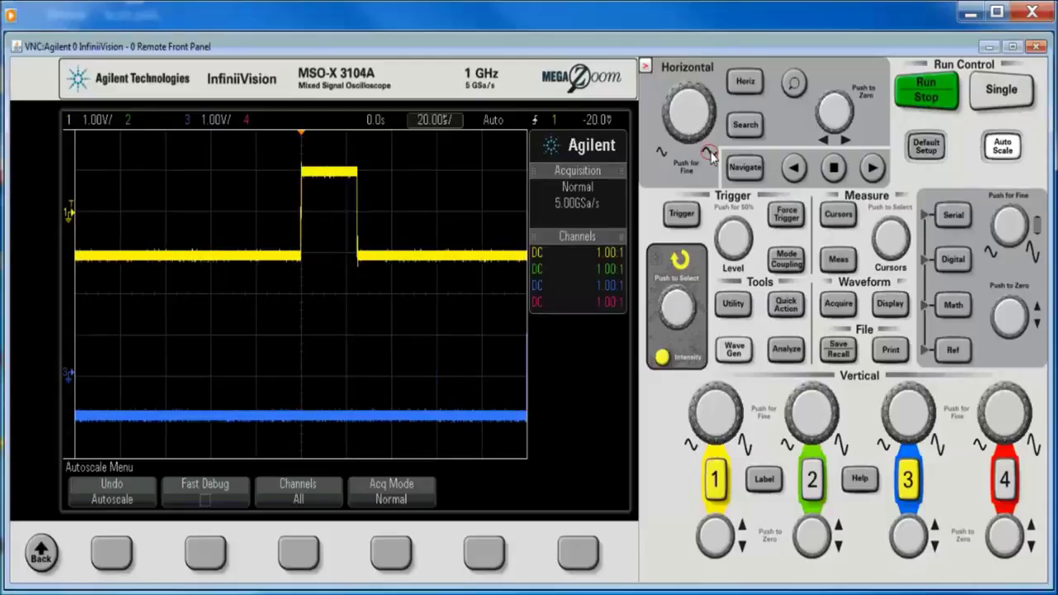
left_click(709, 156)
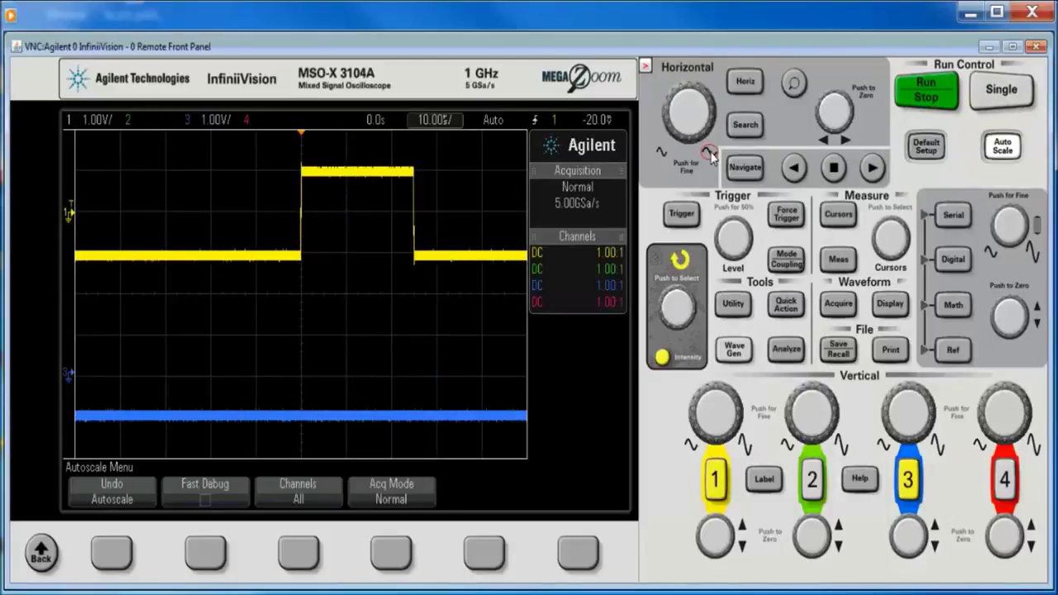
left_click(709, 156)
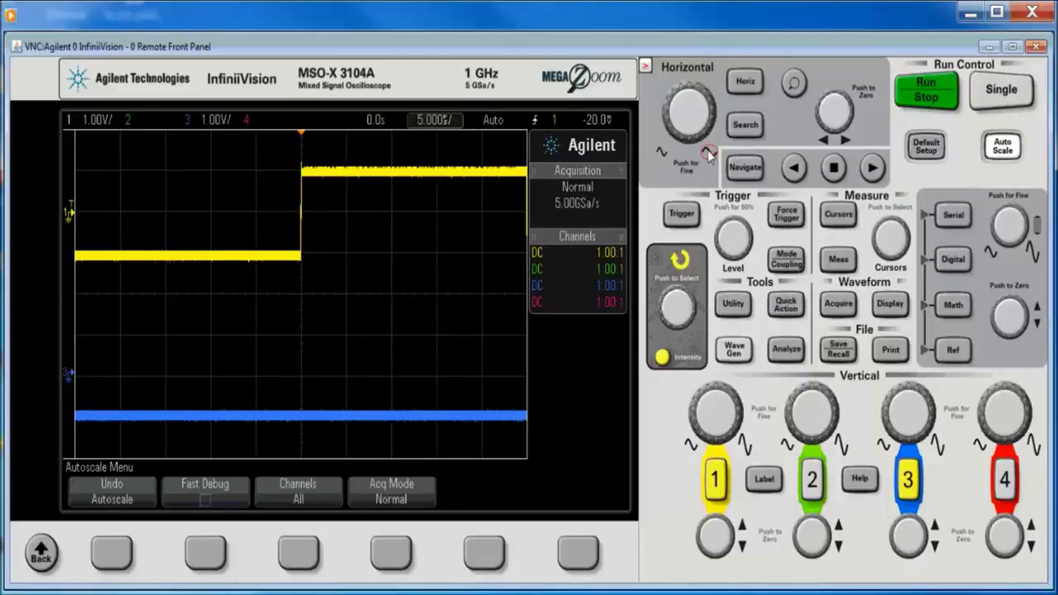
Adjust the horizontal position and reset the delay to 0.0 s.
left_click(853, 122)
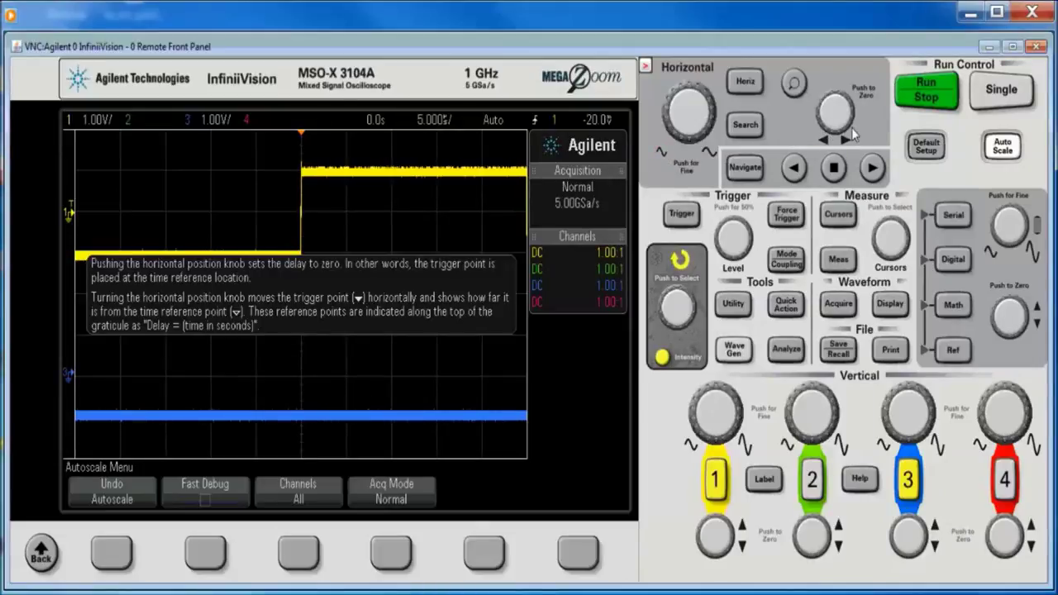
left_click(831, 131)
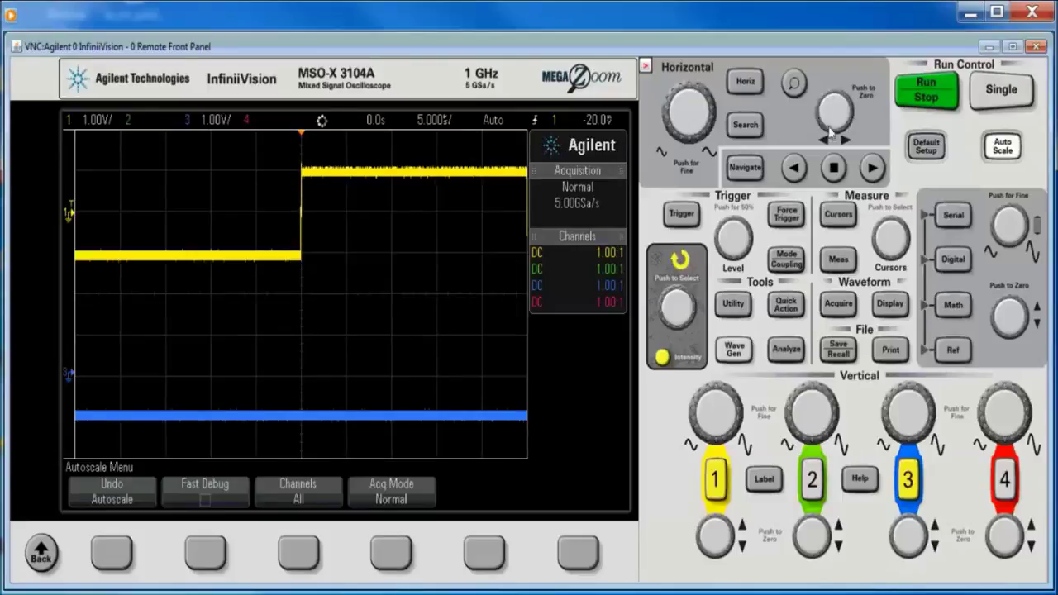
scroll(831, 131, "up", 10)
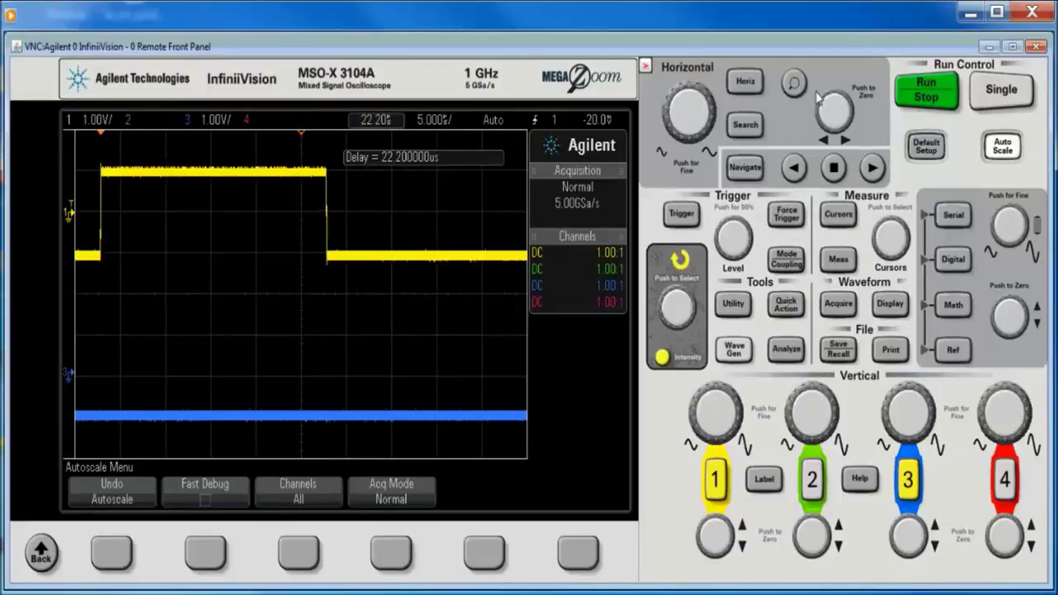
scroll(831, 116, "up", 10)
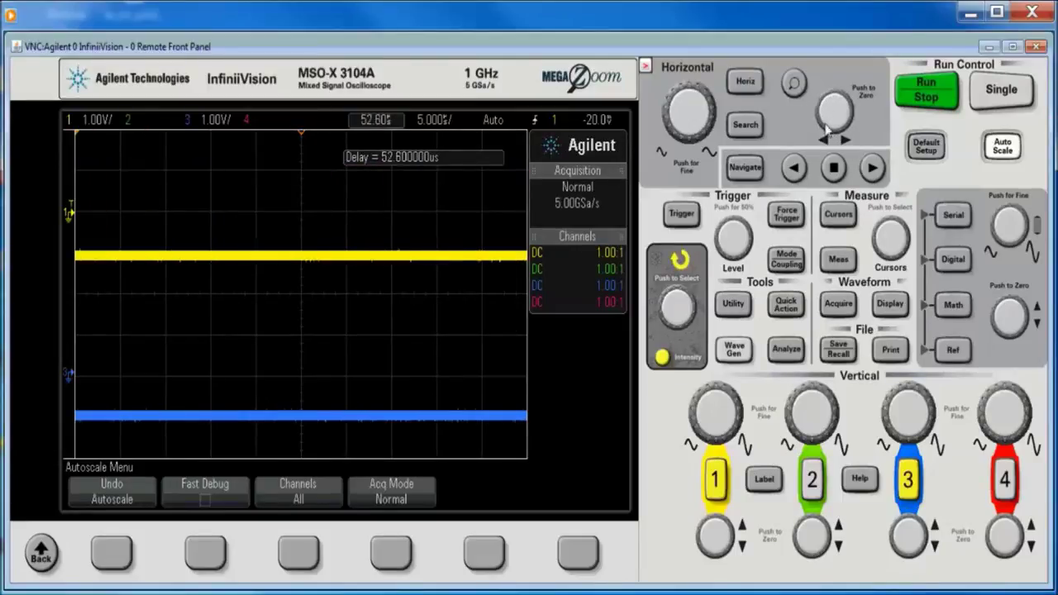
scroll(831, 120, "up", 14)
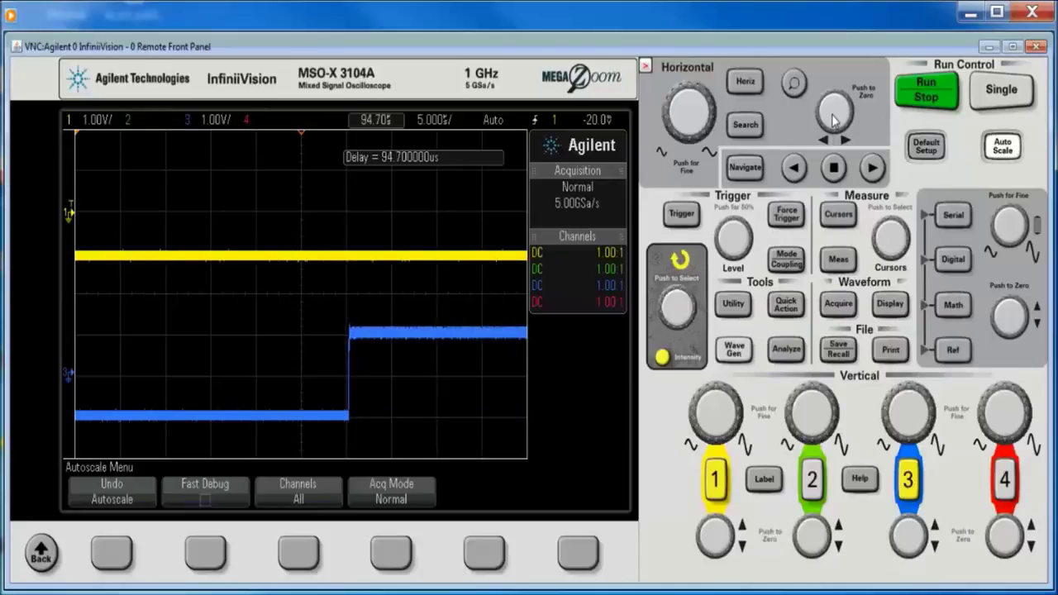
left_click(835, 120)
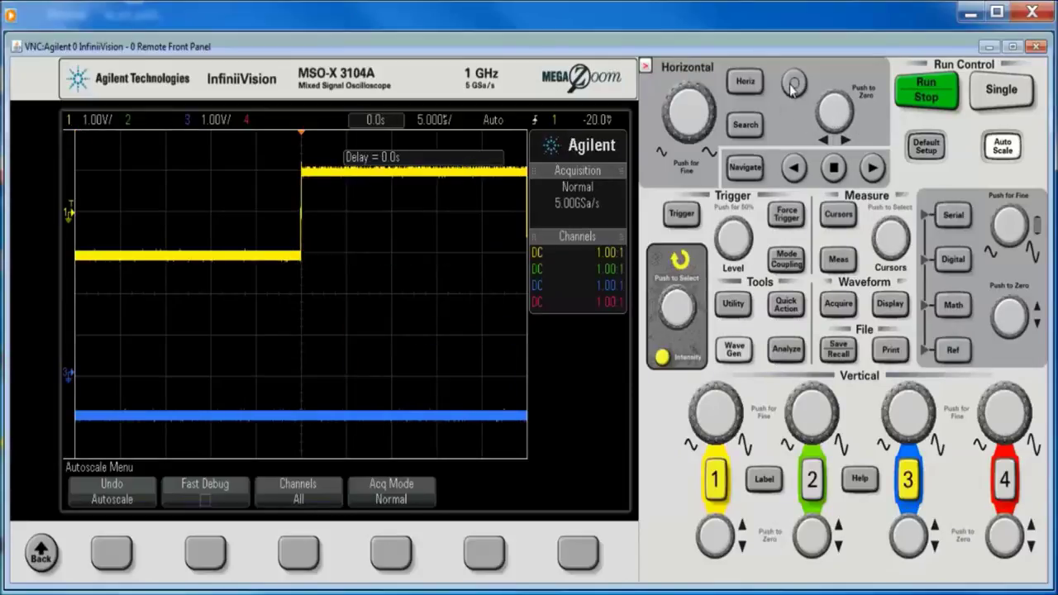
Lengthen the timebase back to 50 ns/div and enable the zoomed split view.
left_click(661, 152)
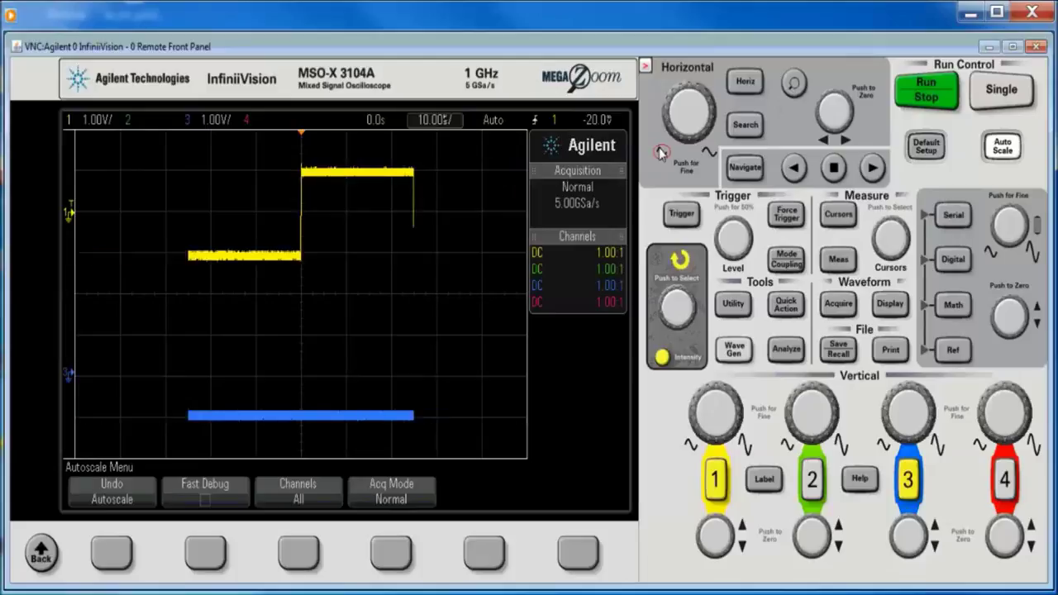
left_click(662, 152)
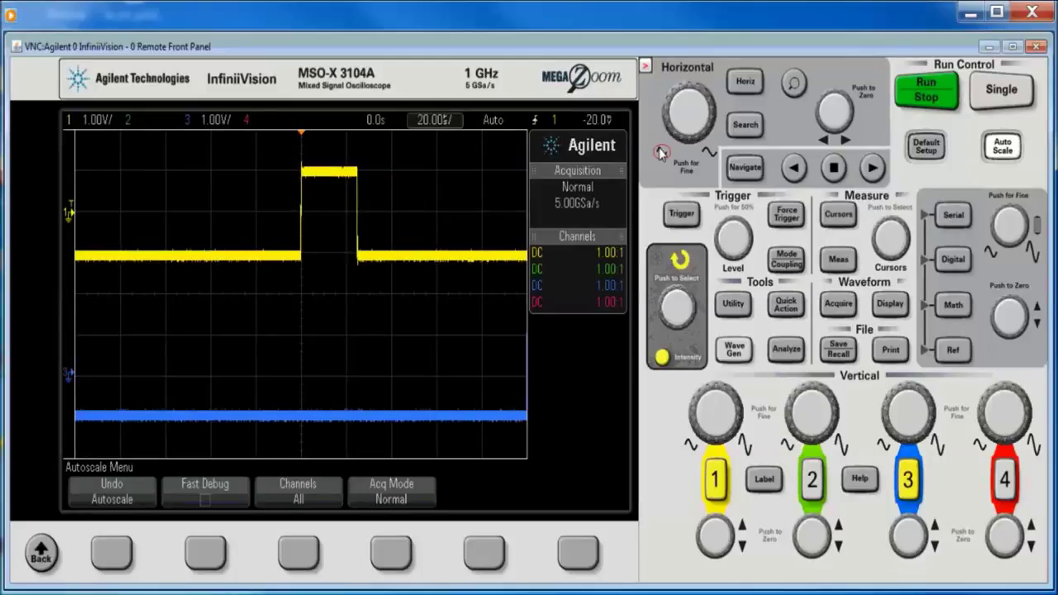
left_click(661, 152)
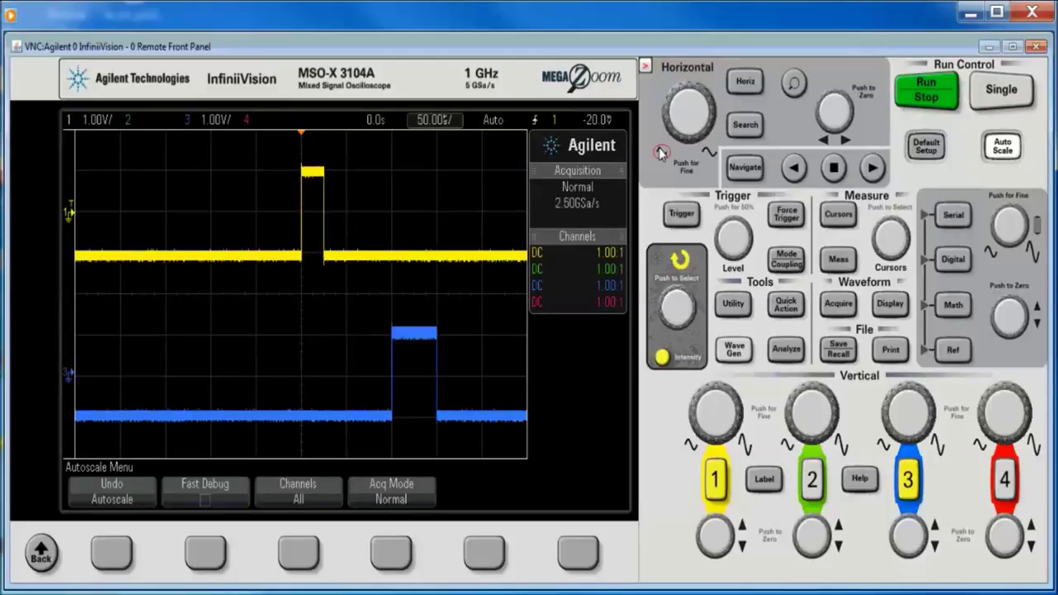
left_click(795, 84)
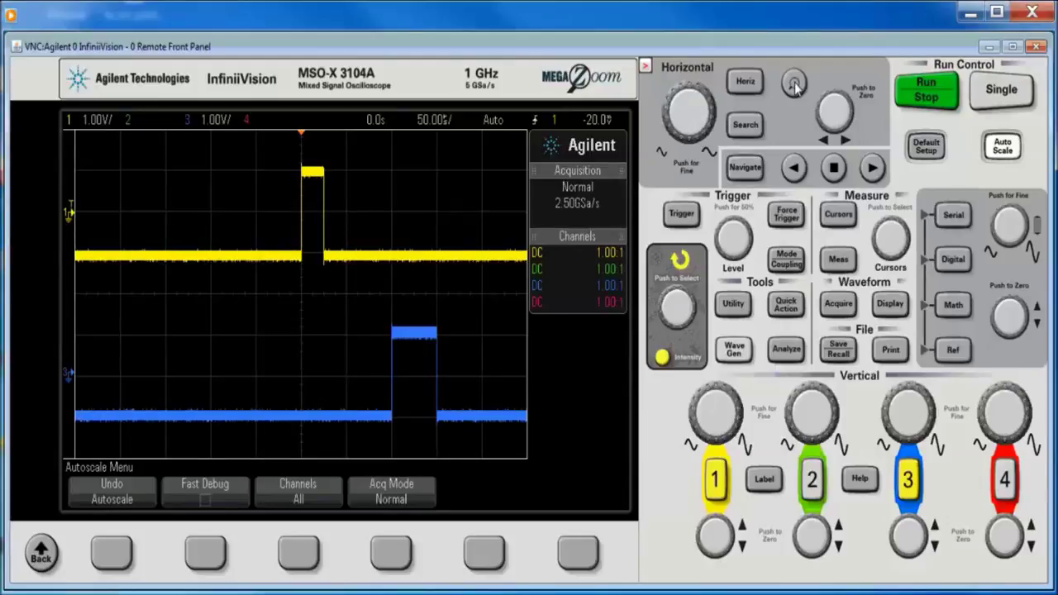
left_click(708, 153)
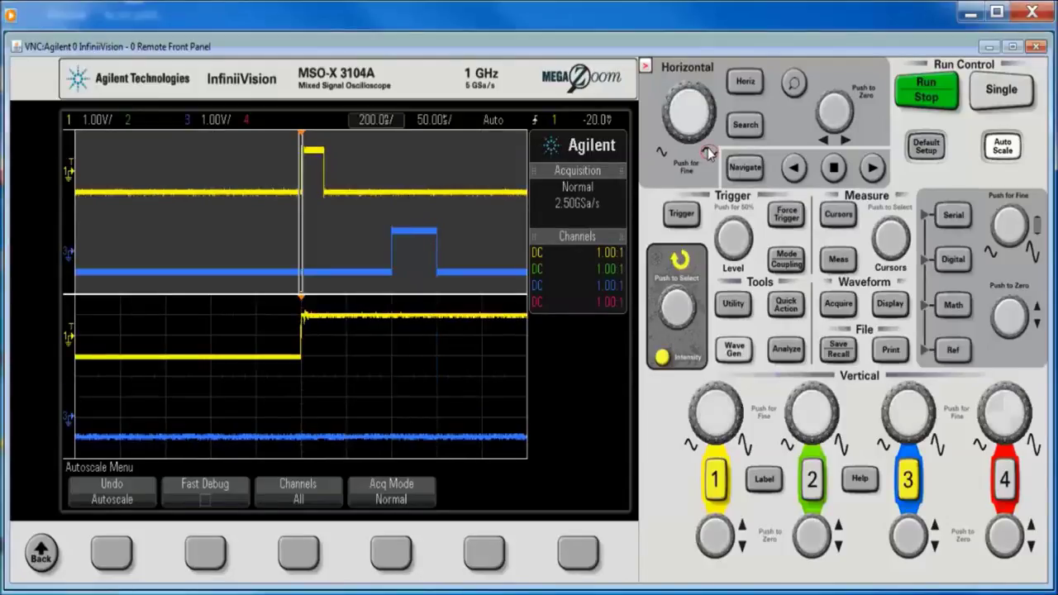
left_click(662, 153)
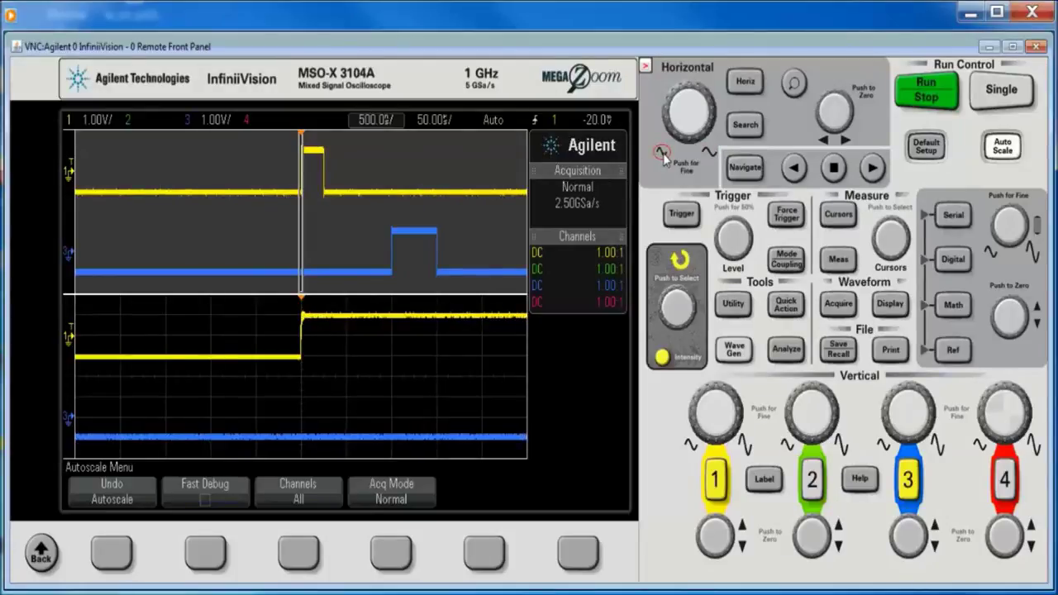
left_click(663, 157)
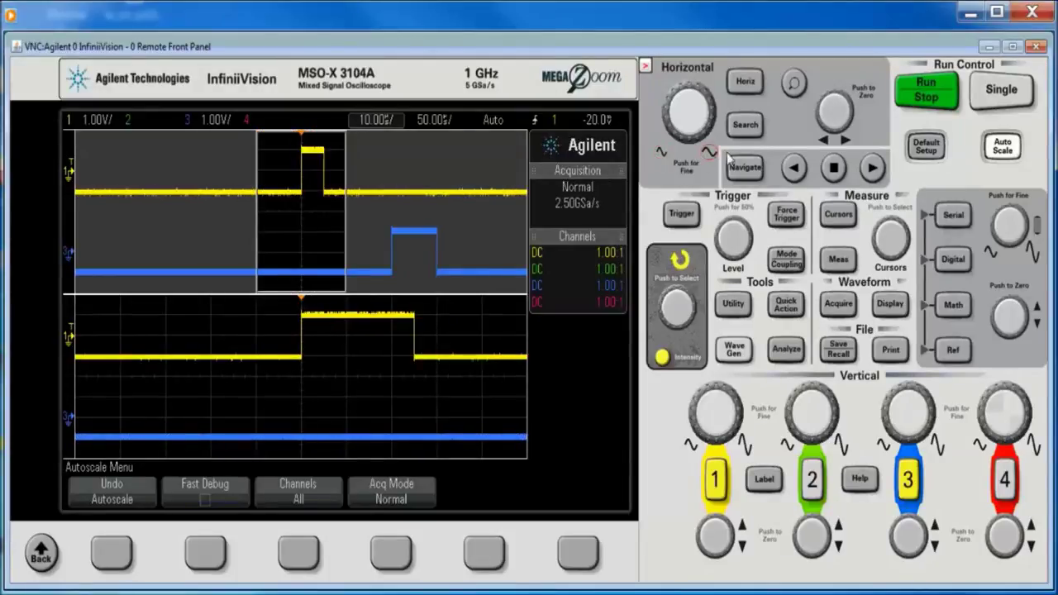
left_click(844, 141)
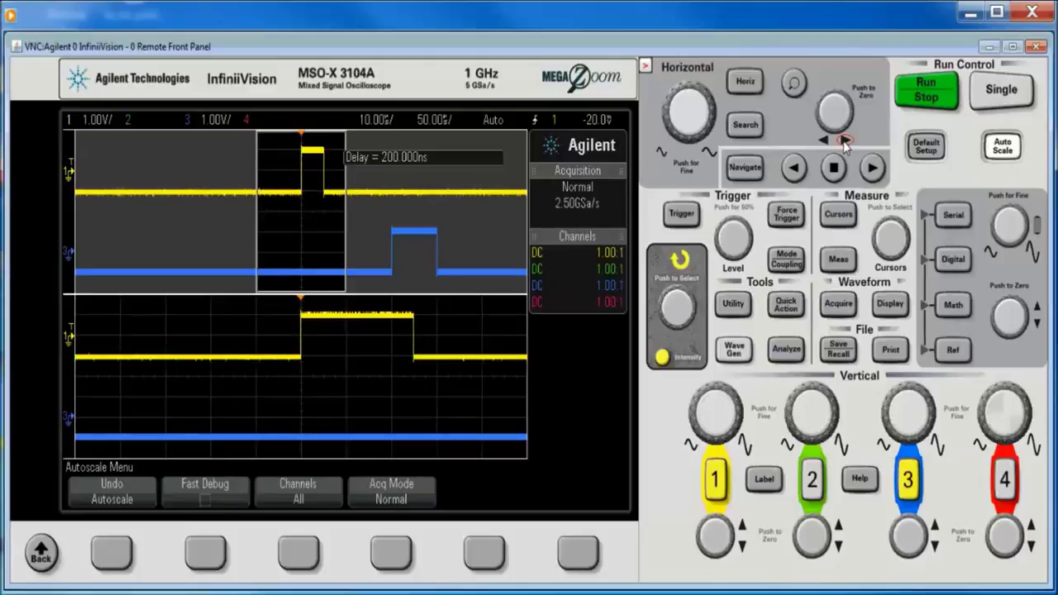
mouse_move(844, 142)
left_mouse_down()
mouse_move(846, 126)
mouse_move(825, 120)
mouse_move(851, 125)
mouse_move(844, 136)
mouse_move(825, 133)
mouse_move(855, 114)
mouse_move(814, 124)
mouse_move(827, 104)
left_mouse_up()
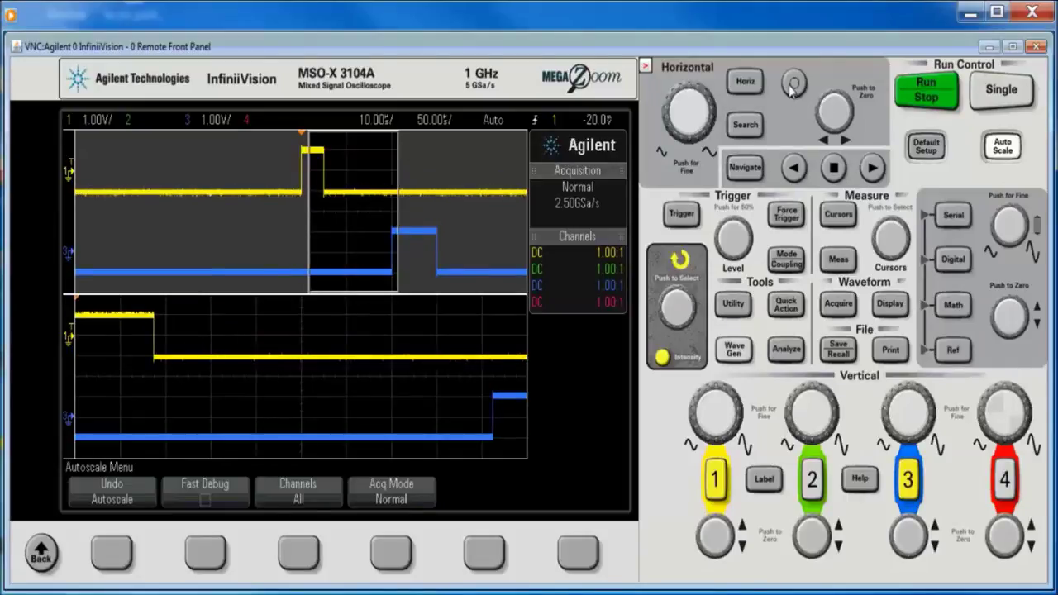
left_click(792, 86)
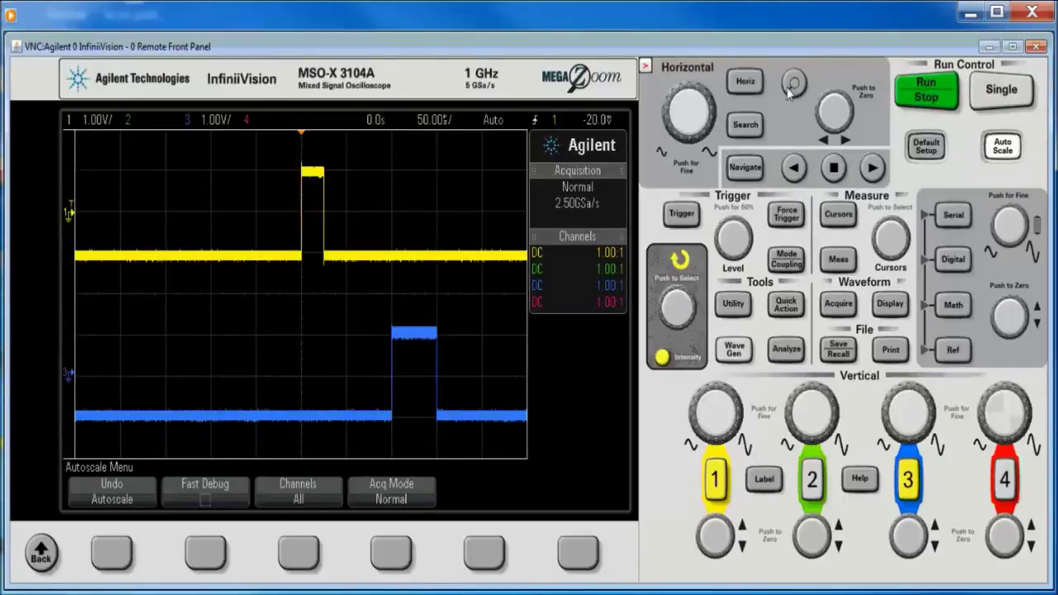
Set the acquisition mode to High Resolution and tighten the timebase to 20 µs/div.
left_click(838, 304)
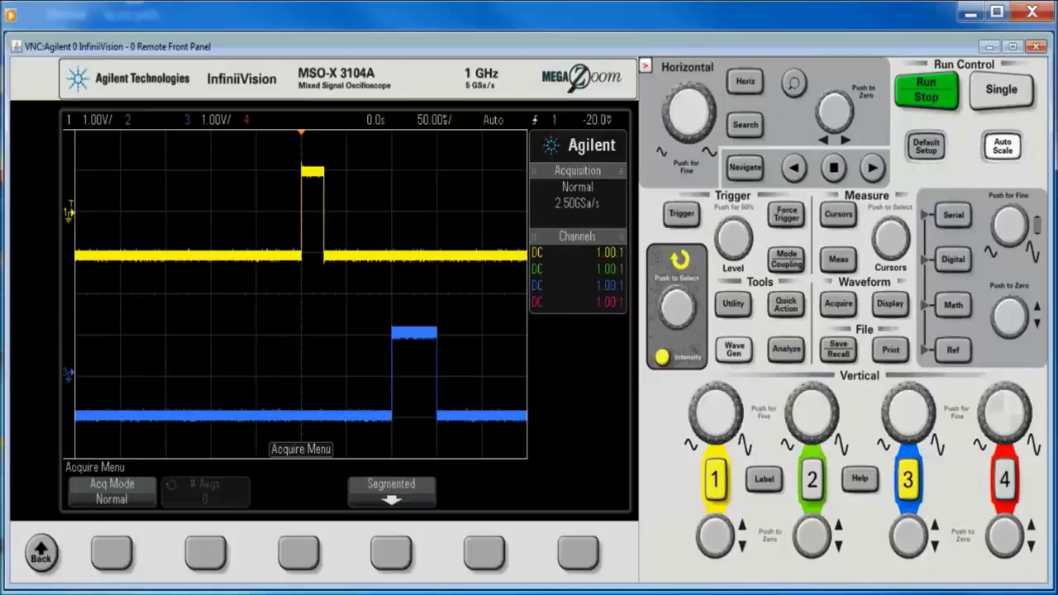
left_click(106, 559)
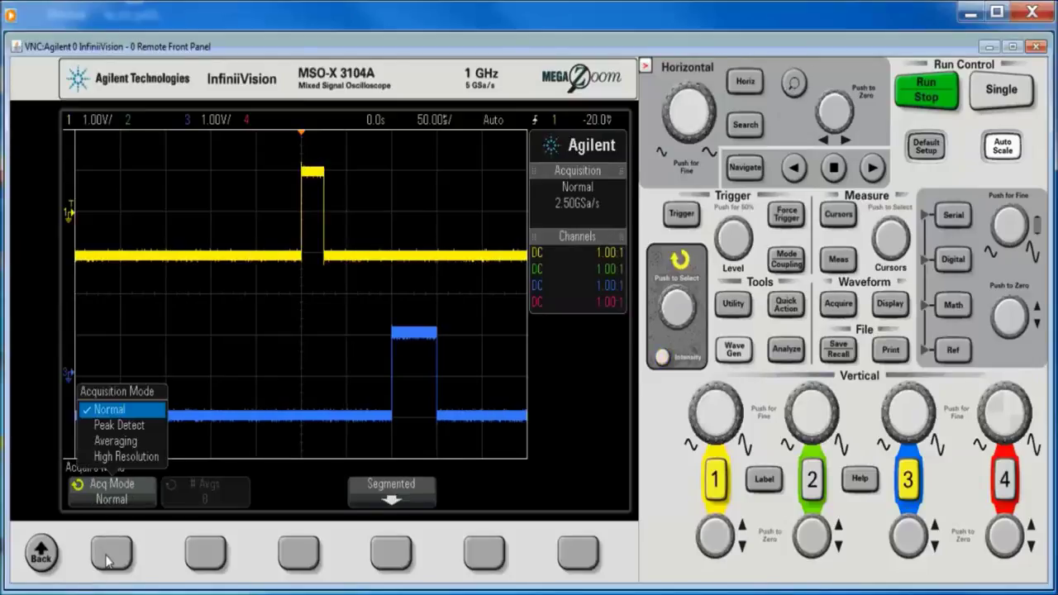
left_click(106, 559)
left_click(106, 559)
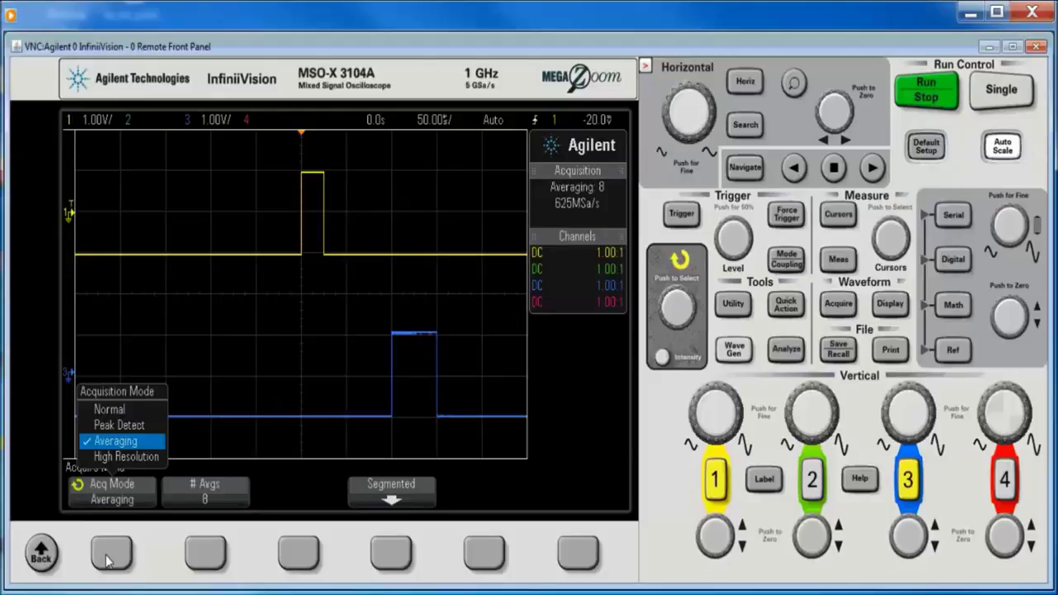
left_click(106, 559)
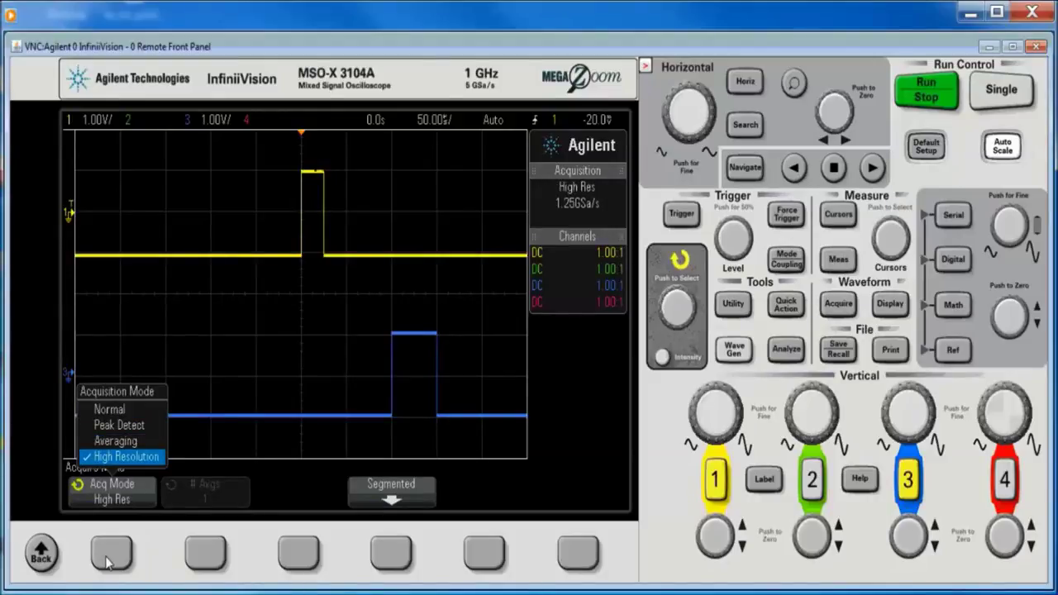
left_click(707, 155)
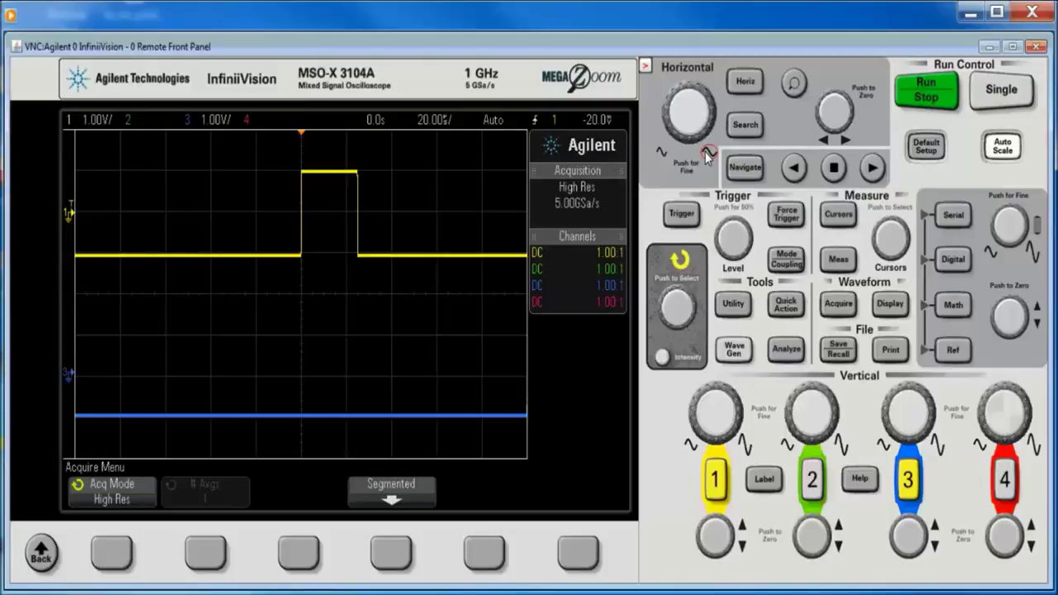
left_click(683, 215)
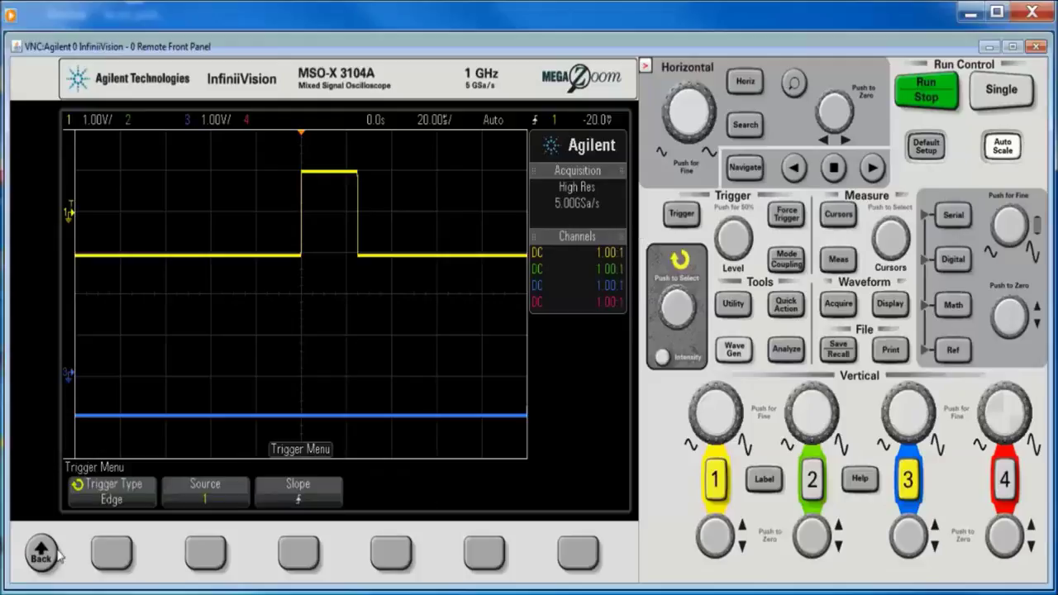
Step through the Trigger Type list from Edge to OR.
left_click(118, 554)
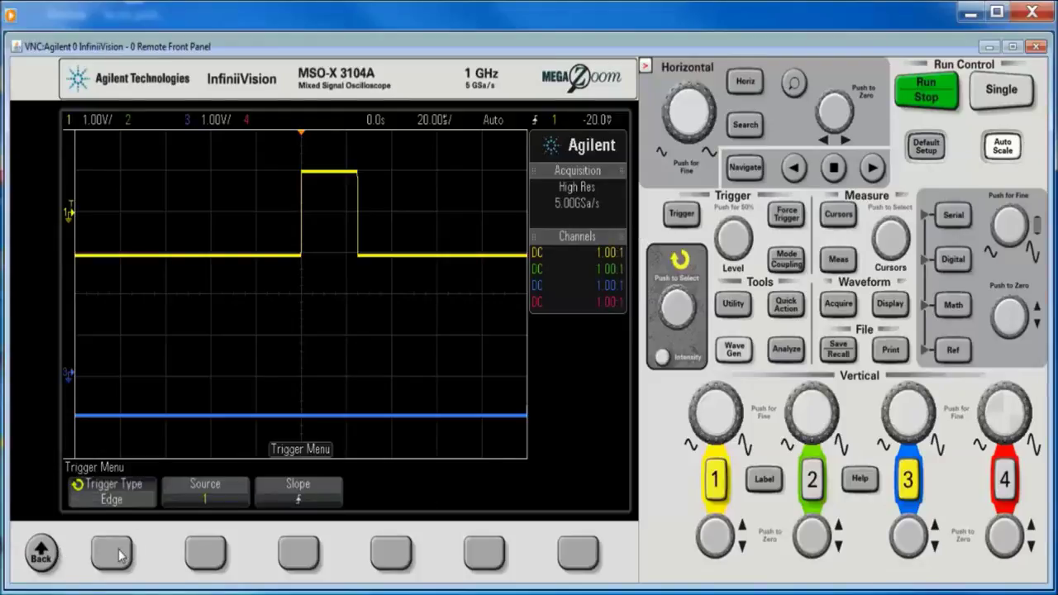
left_click(117, 554)
left_click(117, 554)
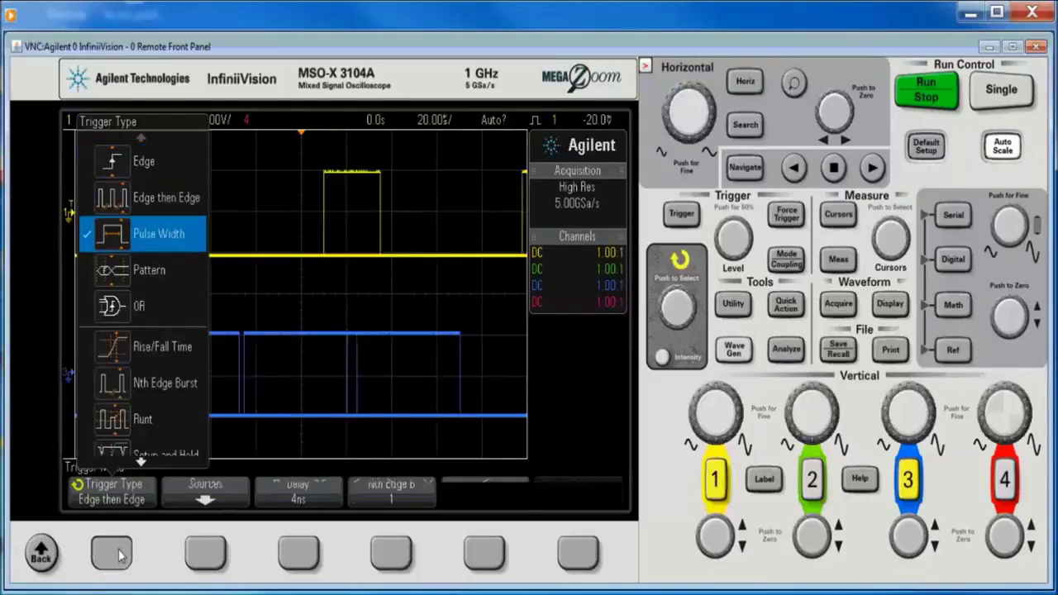
left_click(118, 554)
left_click(117, 554)
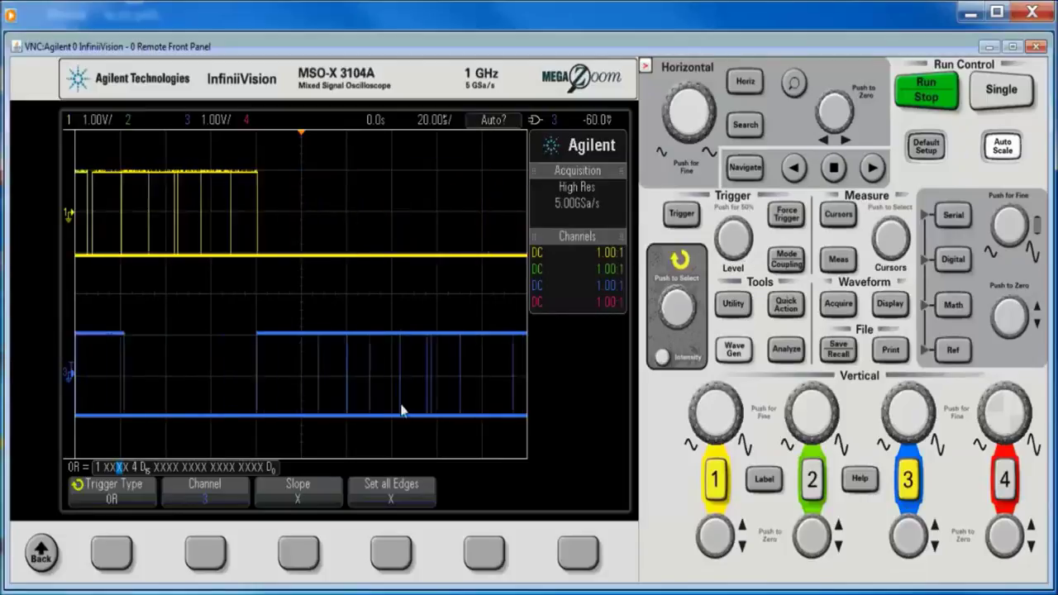
Set the OR trigger slope to Rising for channel 3, then for channel 1.
left_click(305, 554)
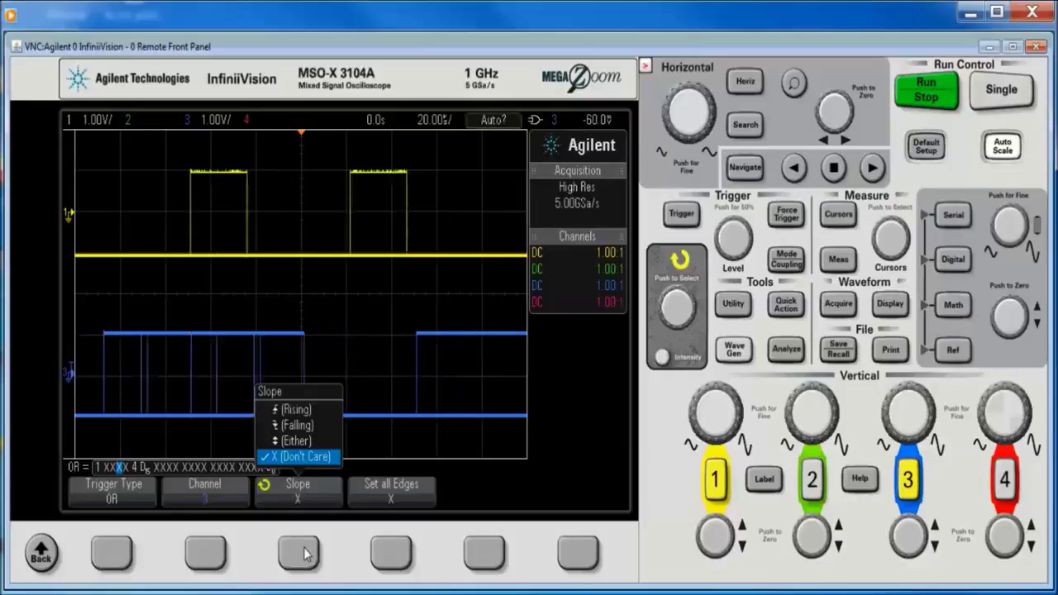
left_click(304, 554)
left_click(207, 554)
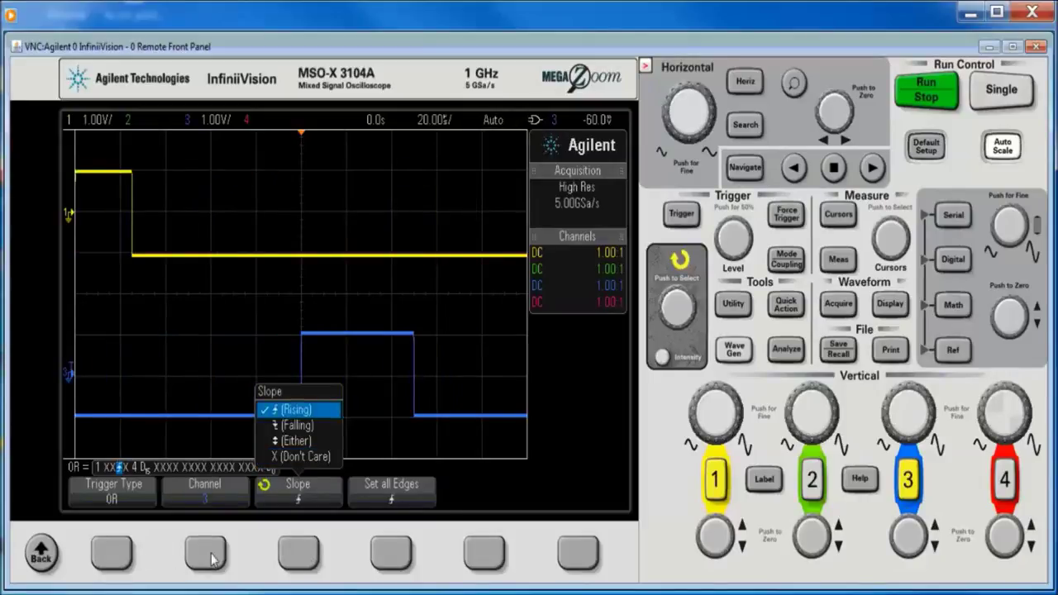
left_click(207, 554)
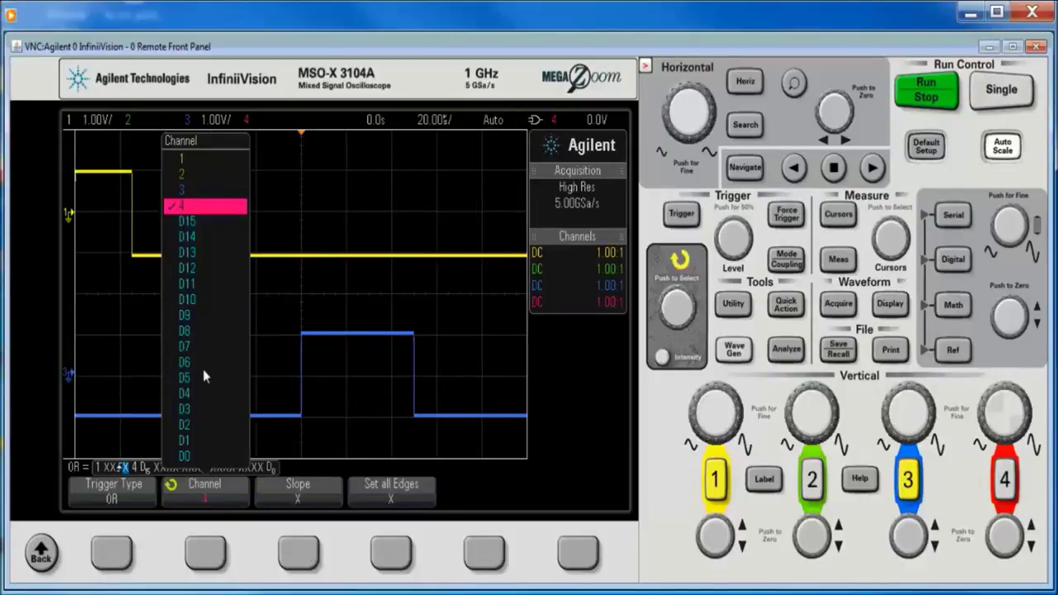
scroll(673, 304, "down", 3)
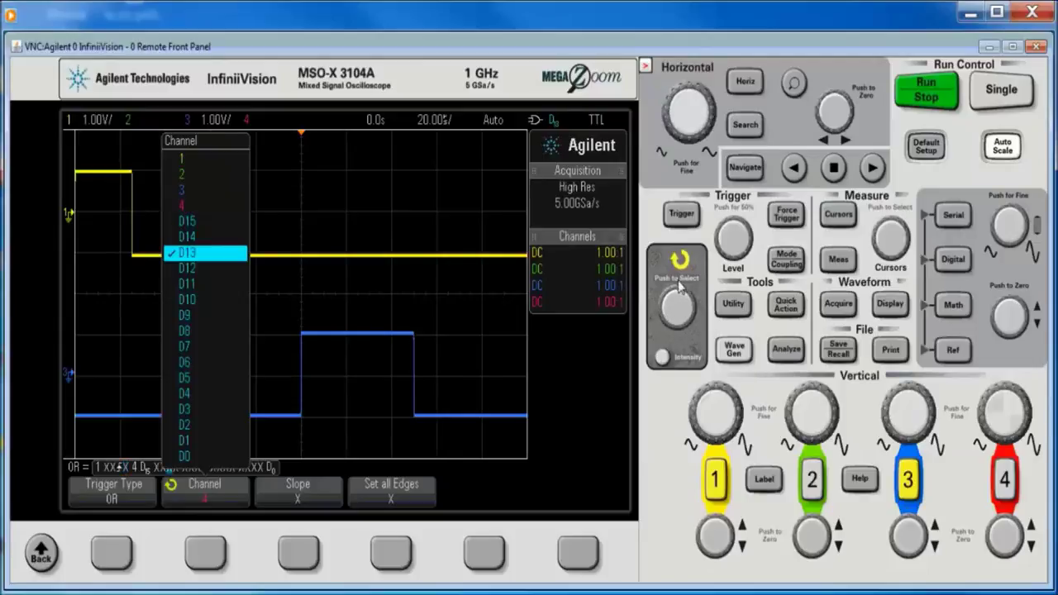
scroll(674, 304, "down", 5)
scroll(674, 305, "up", 11)
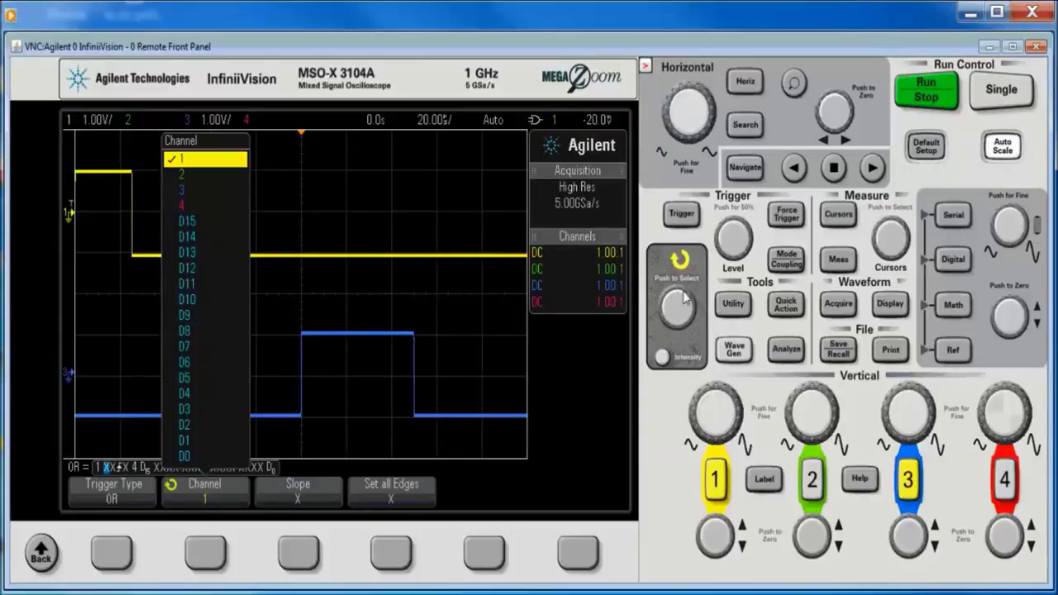
left_click(306, 551)
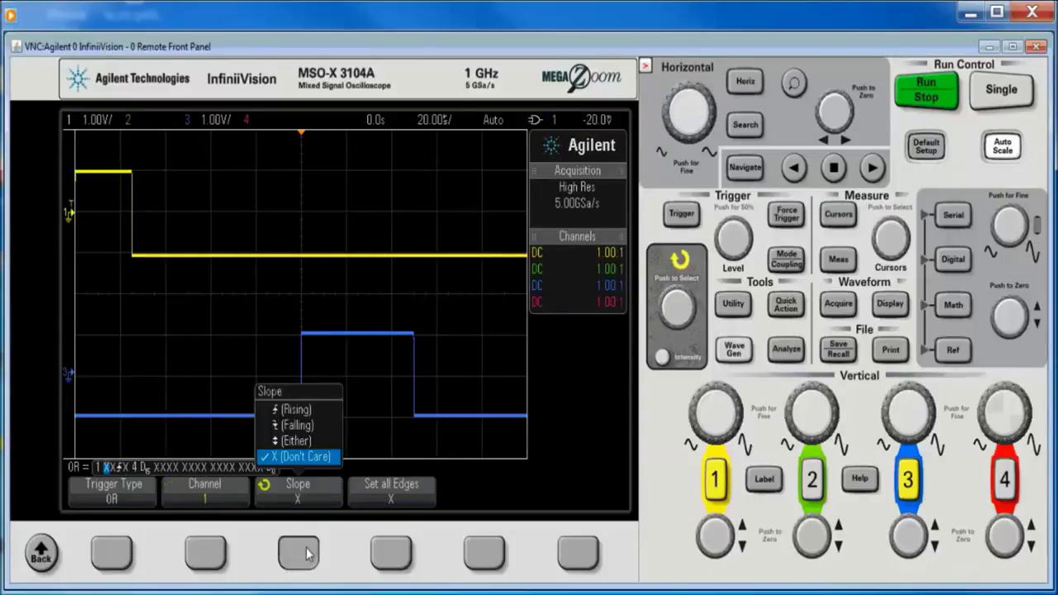
left_click(306, 551)
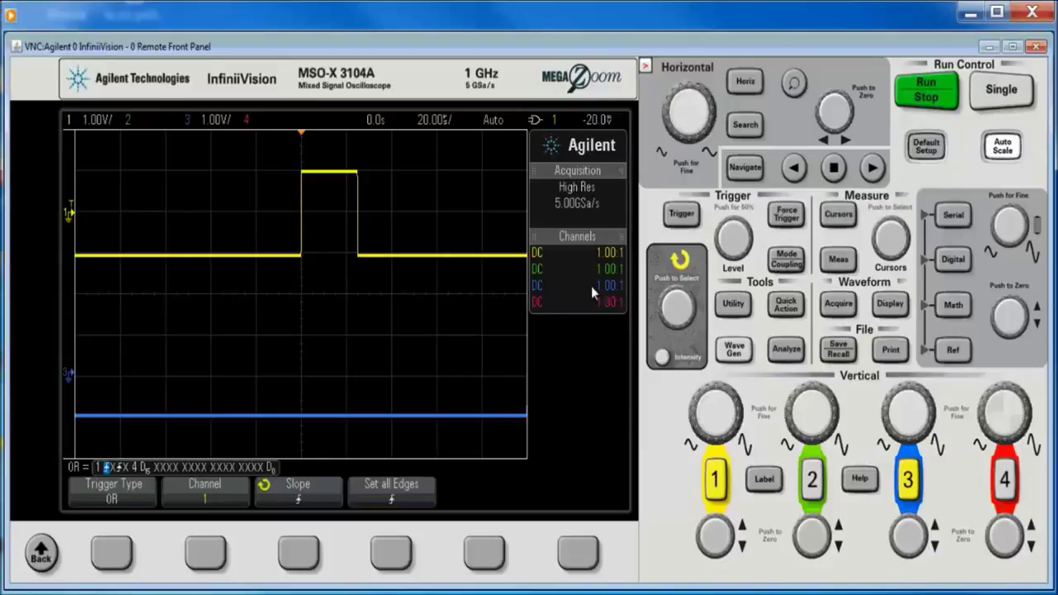
left_click(786, 259)
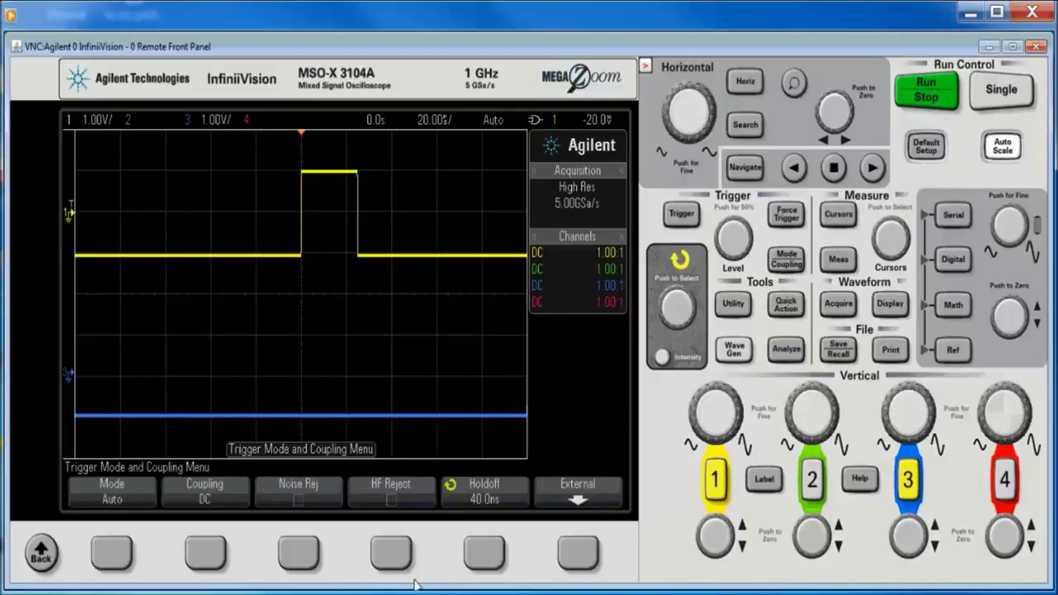
Raise the trigger holdoff from 40.0 ns to 2.0382 ms with the Entry knob.
left_click(488, 560)
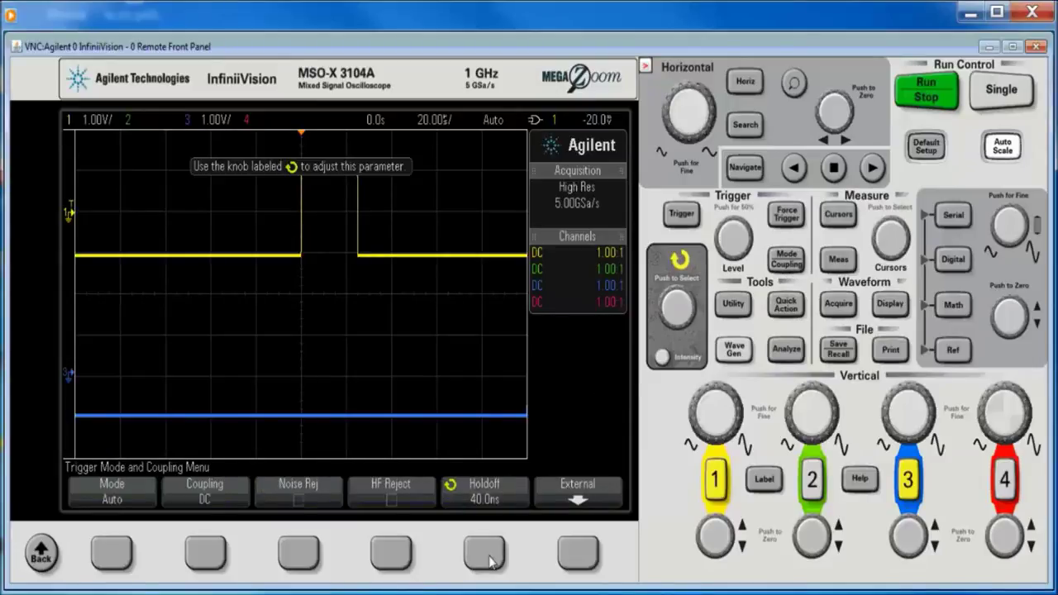
left_click_drag(679, 331, 673, 302)
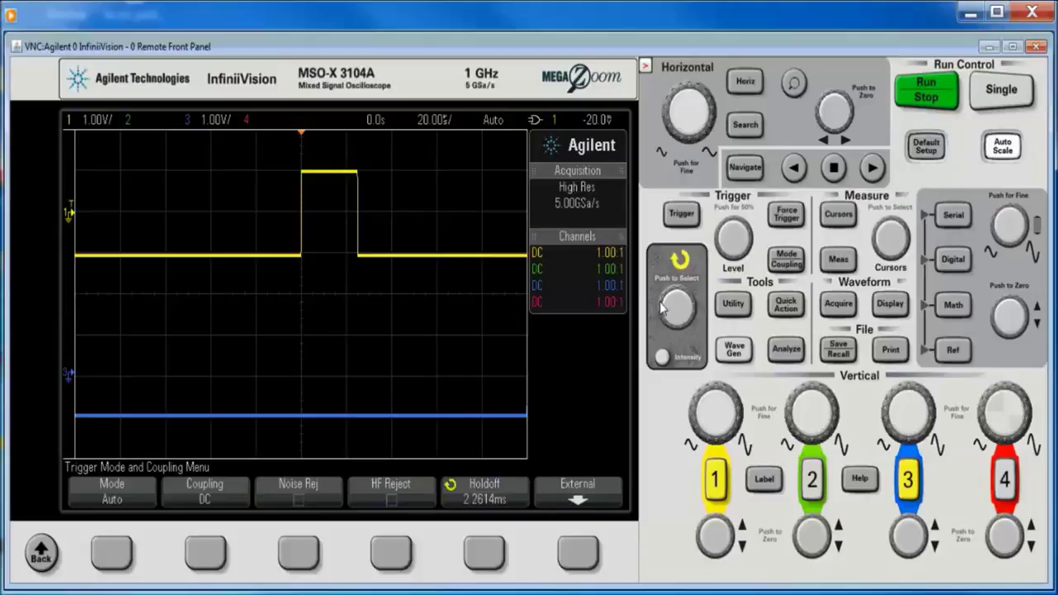
mouse_move(663, 319)
left_mouse_down()
mouse_move(697, 314)
mouse_move(693, 298)
mouse_move(676, 291)
mouse_move(666, 317)
left_mouse_up()
scroll(668, 326, "down", 5)
scroll(678, 330, "down", 2)
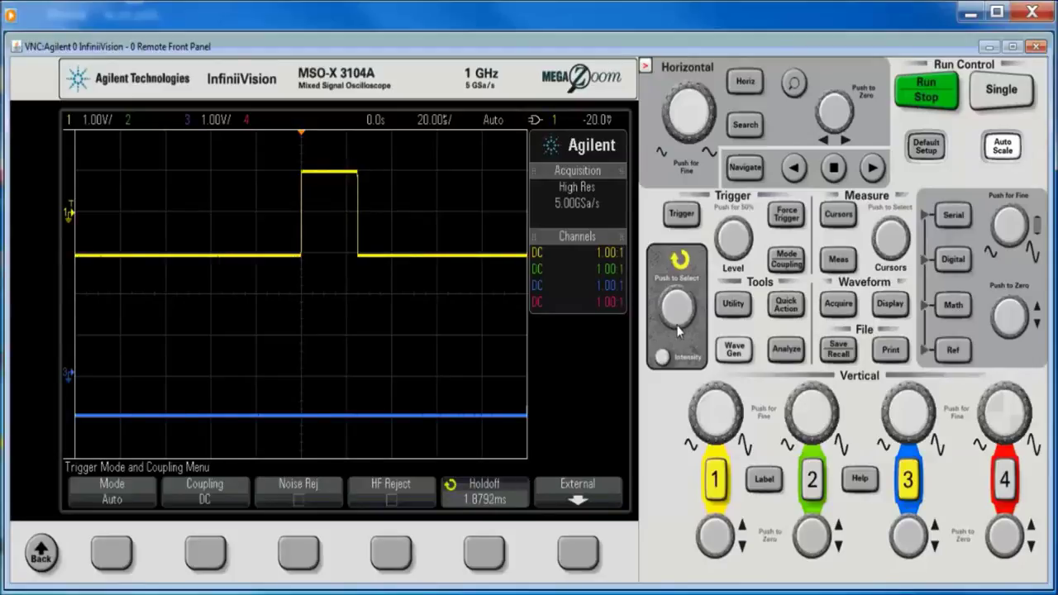
scroll(676, 325, "down", 5)
scroll(676, 325, "down", 10)
scroll(677, 325, "up", 3)
scroll(677, 328, "up", 10)
scroll(676, 328, "up", 3)
scroll(676, 325, "up", 15)
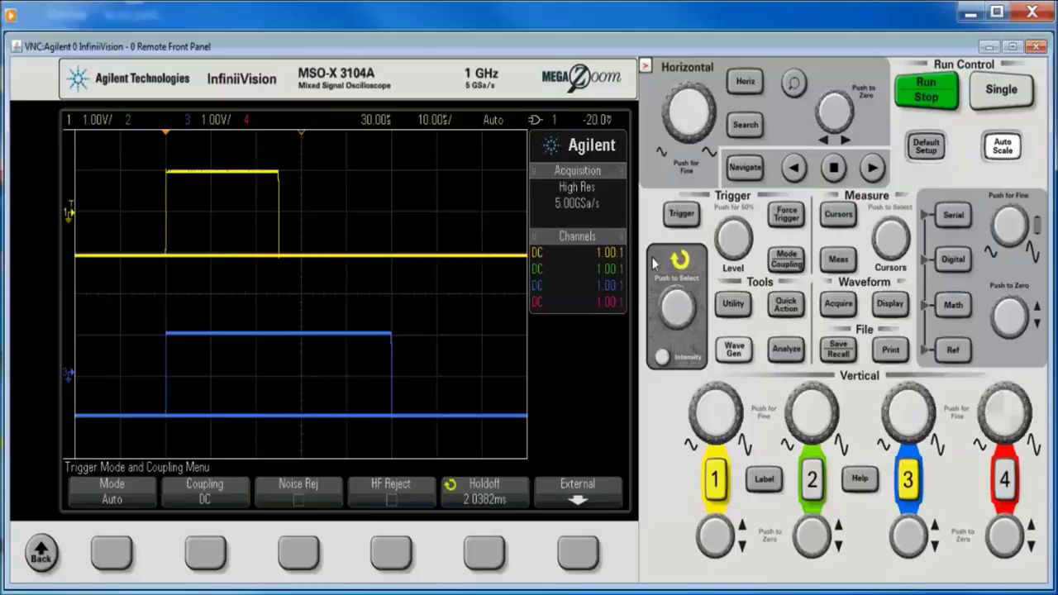
Save the current scope setup into the setup_7 file via Save/Recall.
left_click(847, 354)
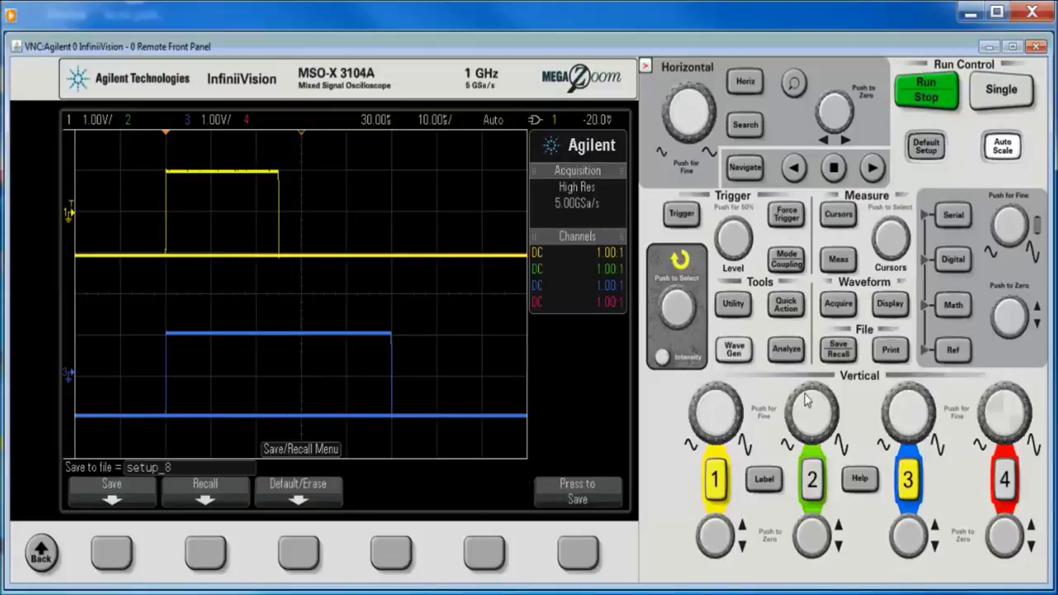
left_click(115, 556)
left_click(206, 553)
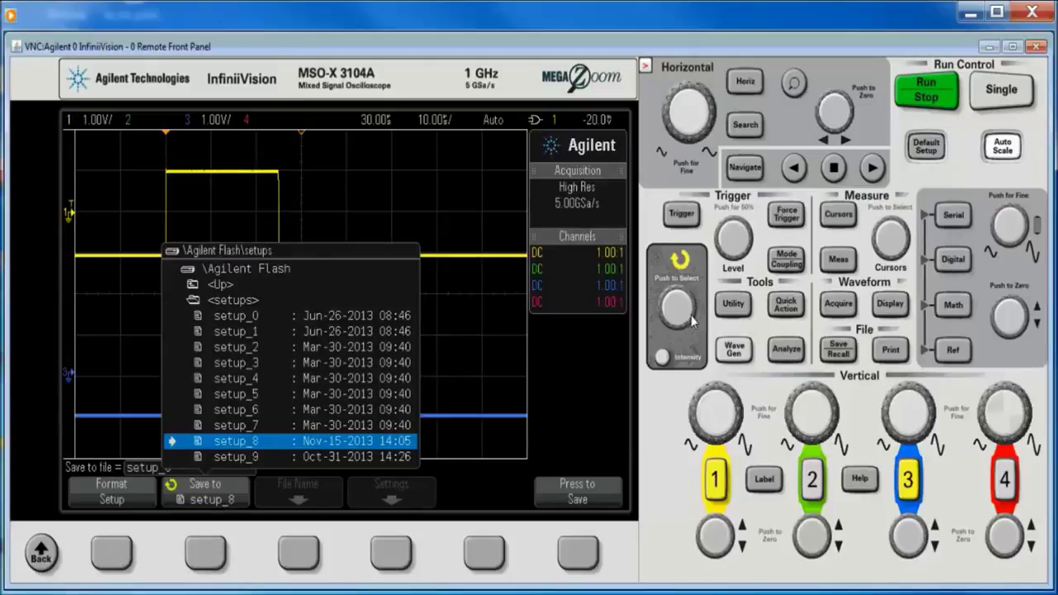
scroll(692, 321, "up", 1)
left_click(579, 555)
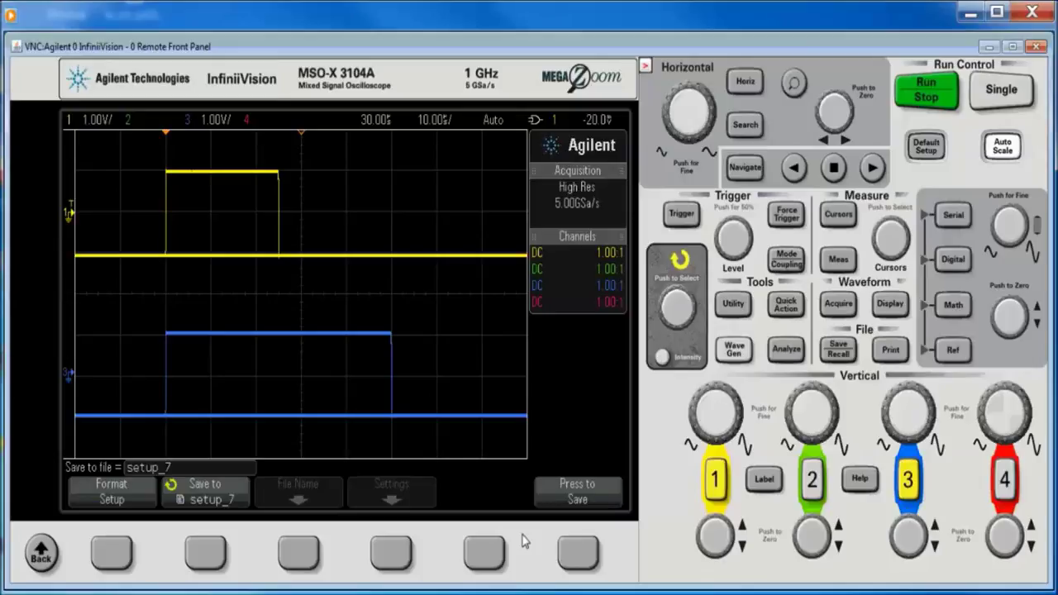
Freeze a single acquisition and switch display persistence to Variable.
left_click(894, 306)
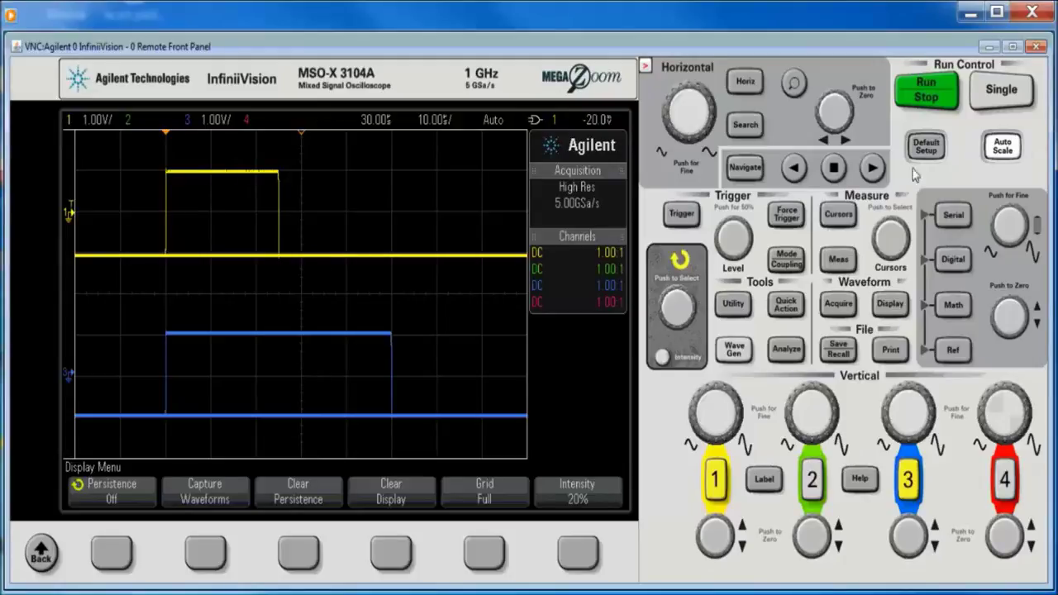
left_click(1003, 93)
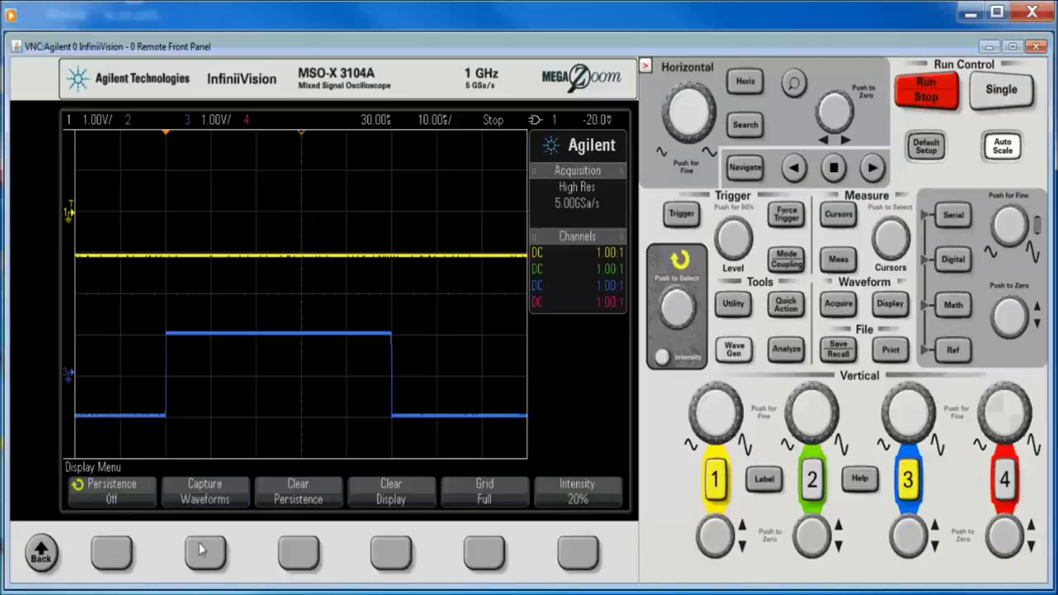
left_click(107, 562)
left_click(108, 562)
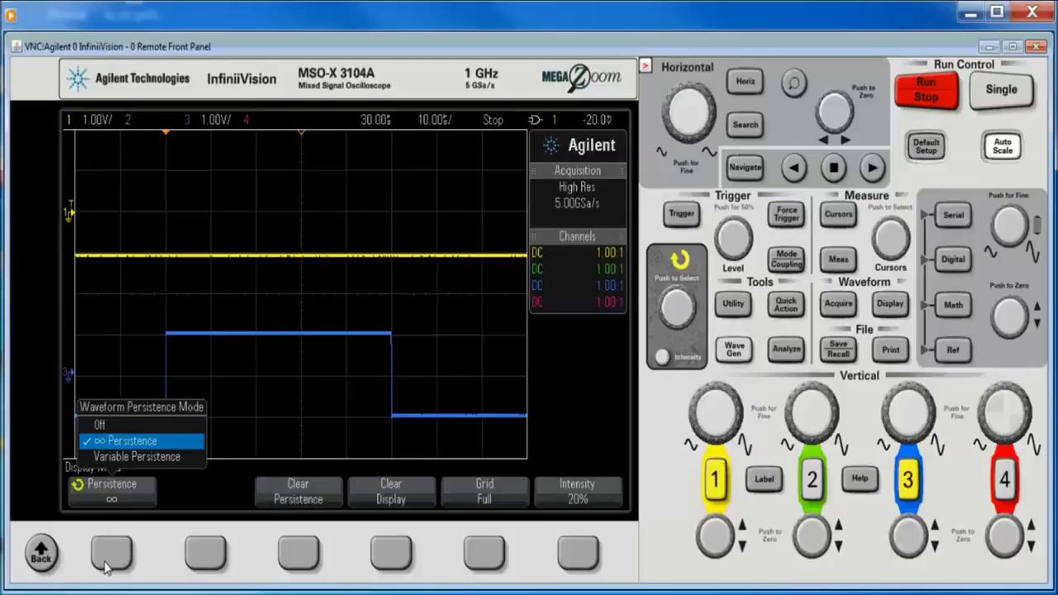
left_click(108, 562)
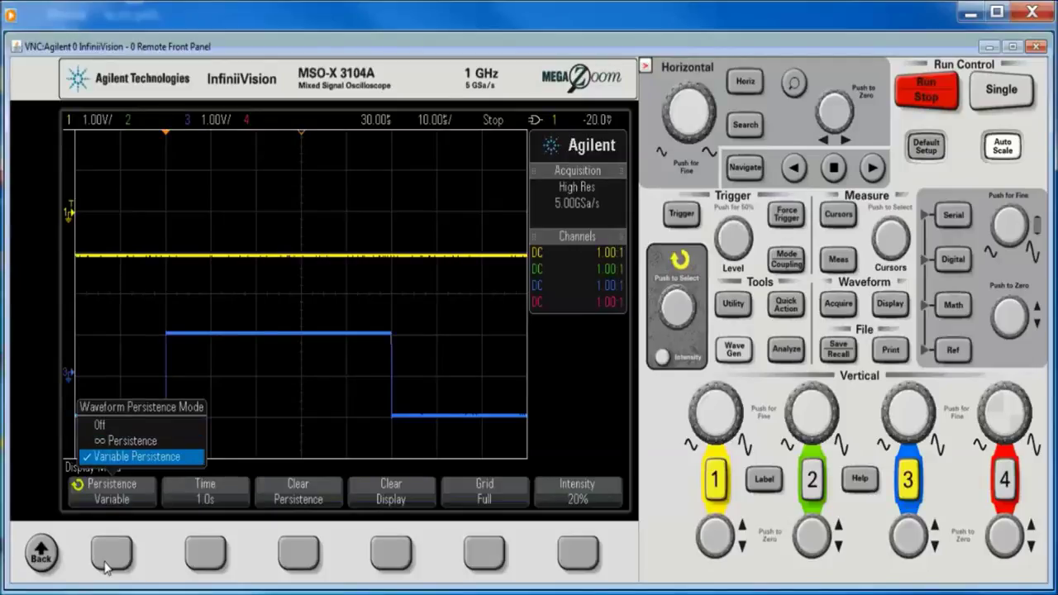
Set the persistence time to 7.0 s and resume running acquisition.
left_click(208, 556)
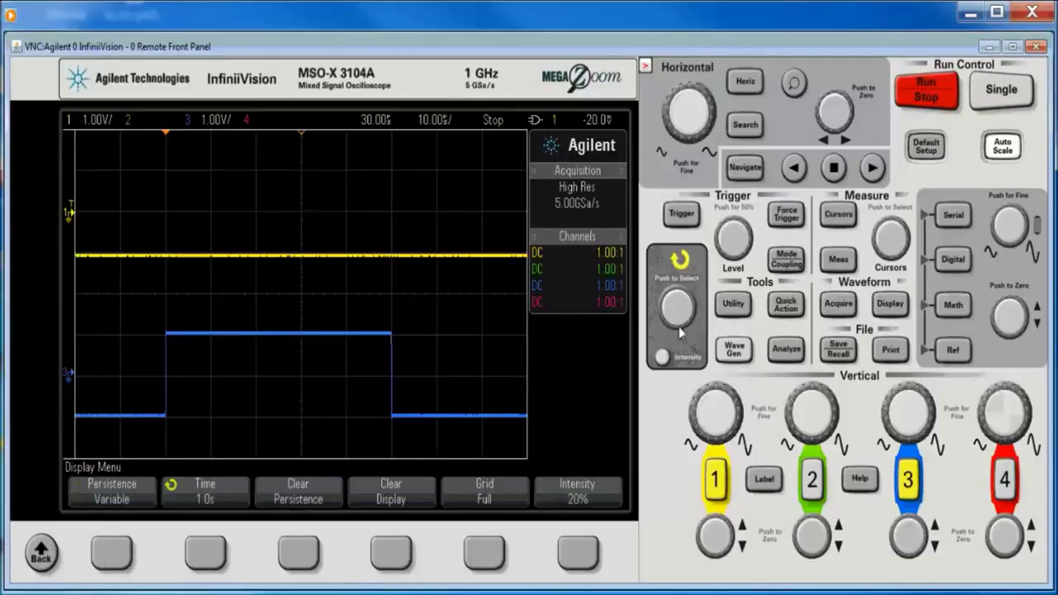
scroll(679, 331, "up", 6)
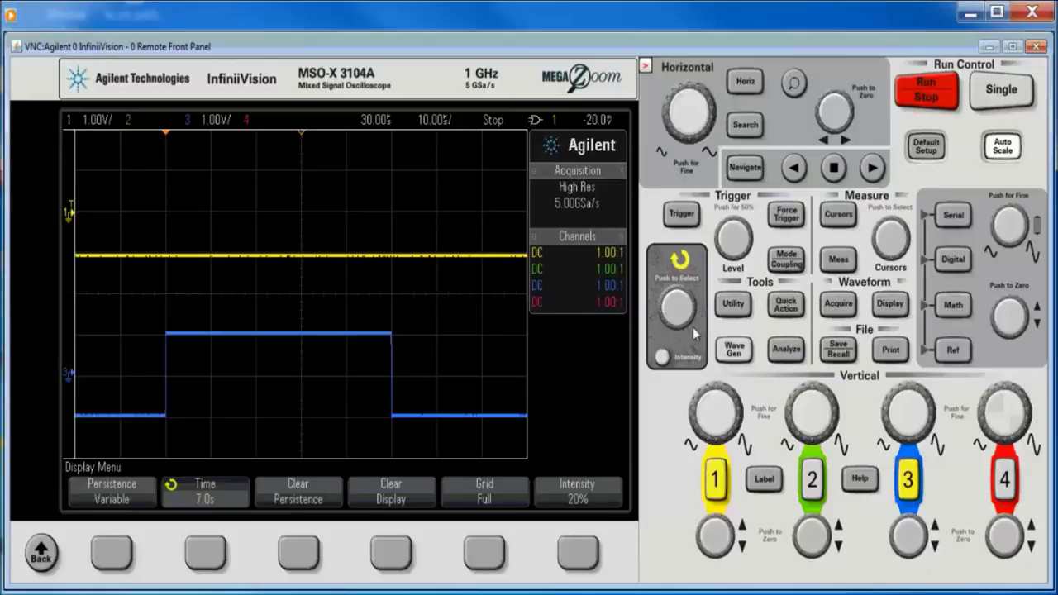
scroll(690, 318, "up", 1)
scroll(676, 307, "up", 4)
scroll(674, 314, "up", 4)
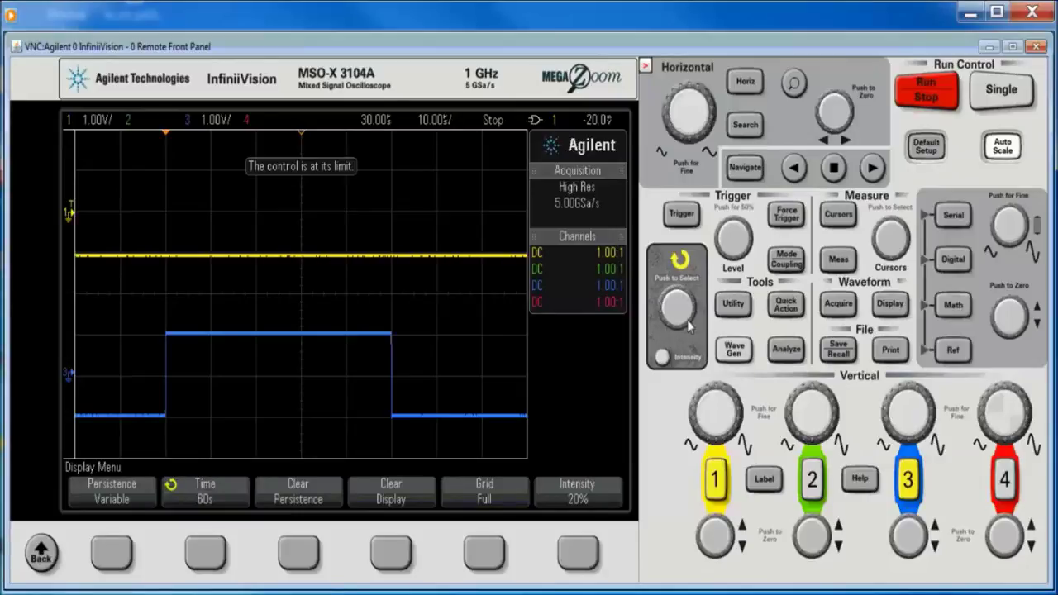
scroll(676, 308, "down", 7)
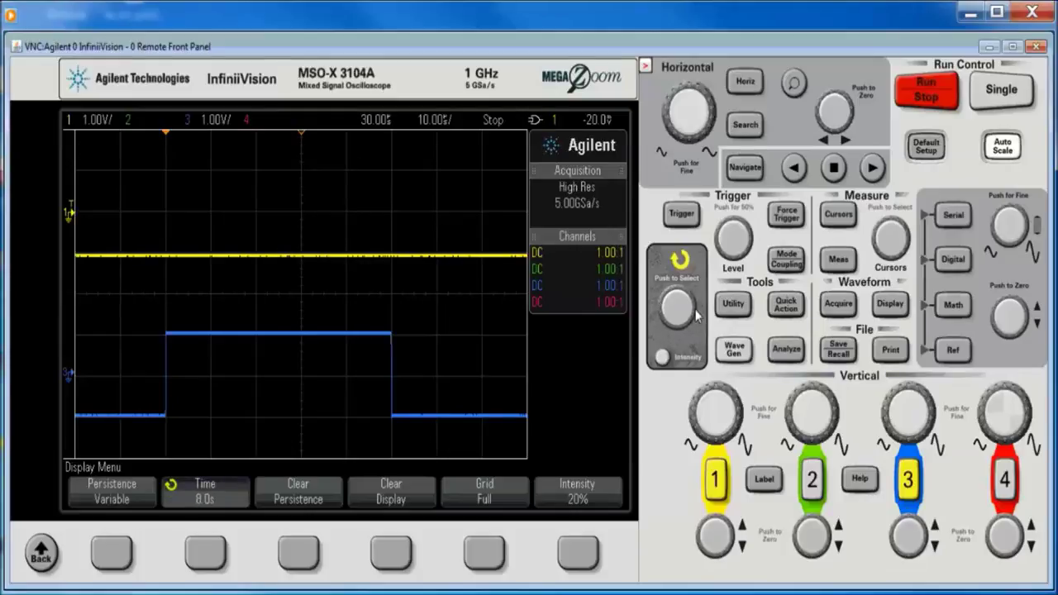
scroll(697, 312, "down", 1)
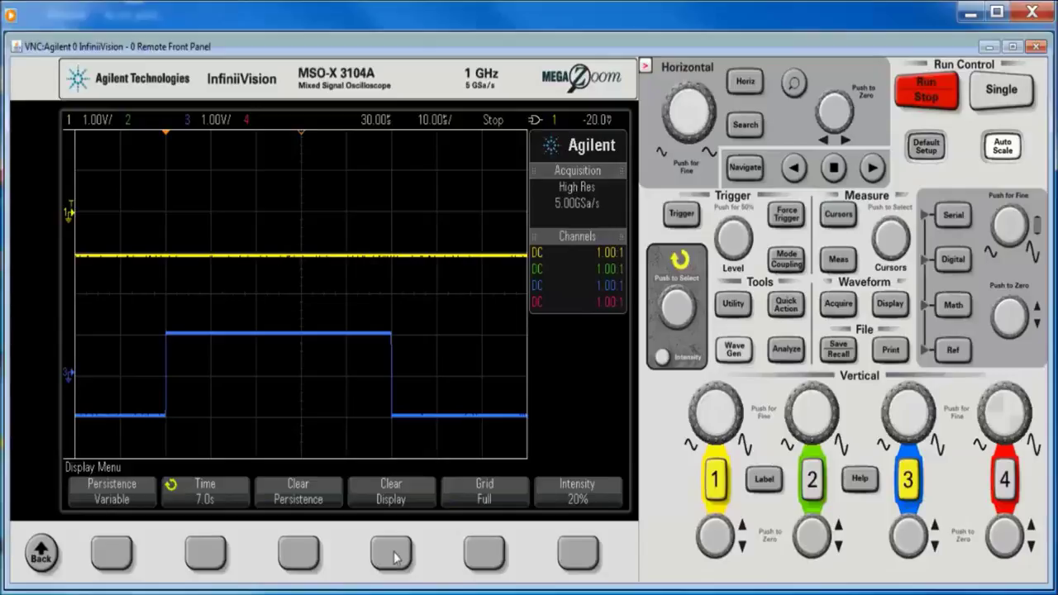
left_click(919, 104)
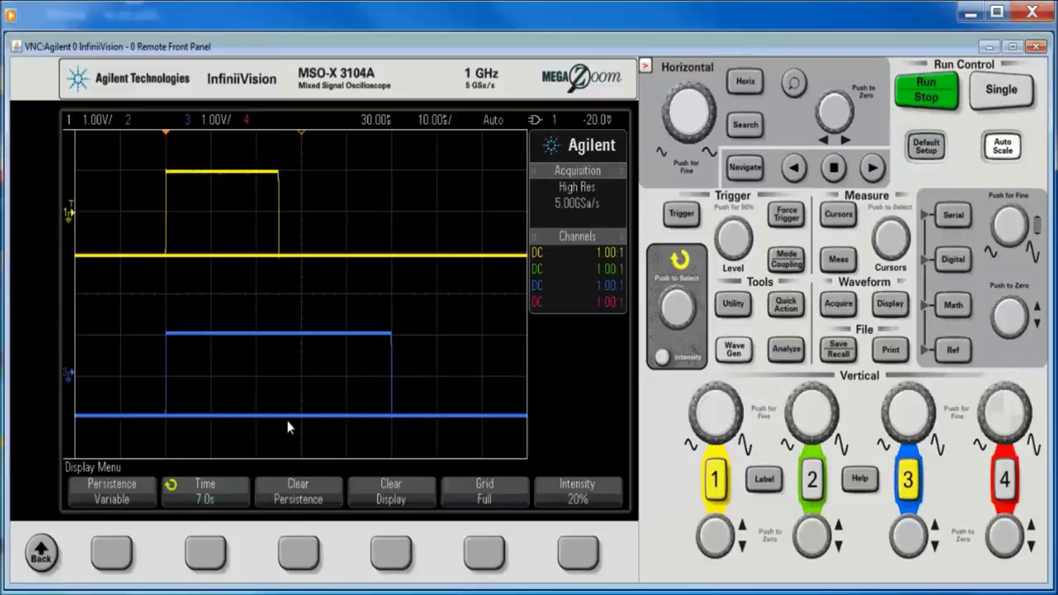
left_click(838, 303)
Enable segmented memory with the segment count set to 476.
left_click(391, 552)
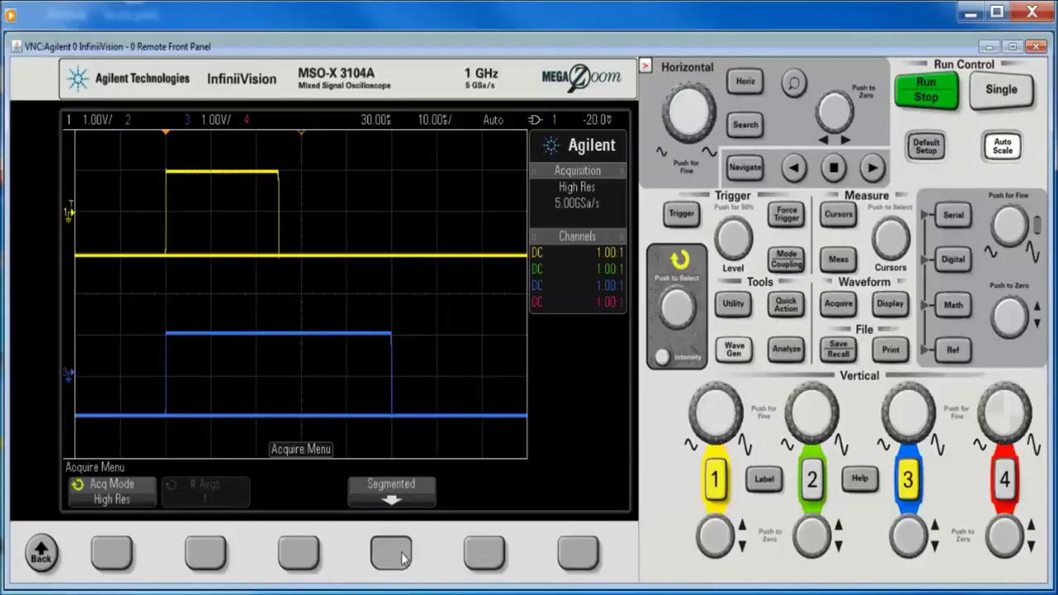
left_click(303, 553)
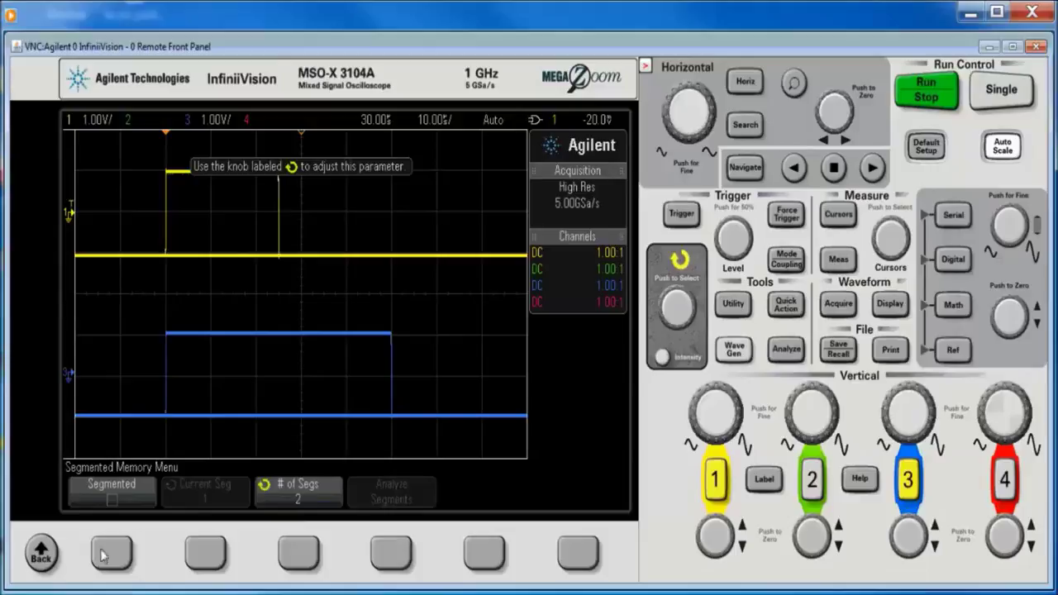
mouse_move(691, 325)
left_mouse_down()
mouse_move(655, 321)
mouse_move(673, 291)
mouse_move(694, 309)
left_mouse_up()
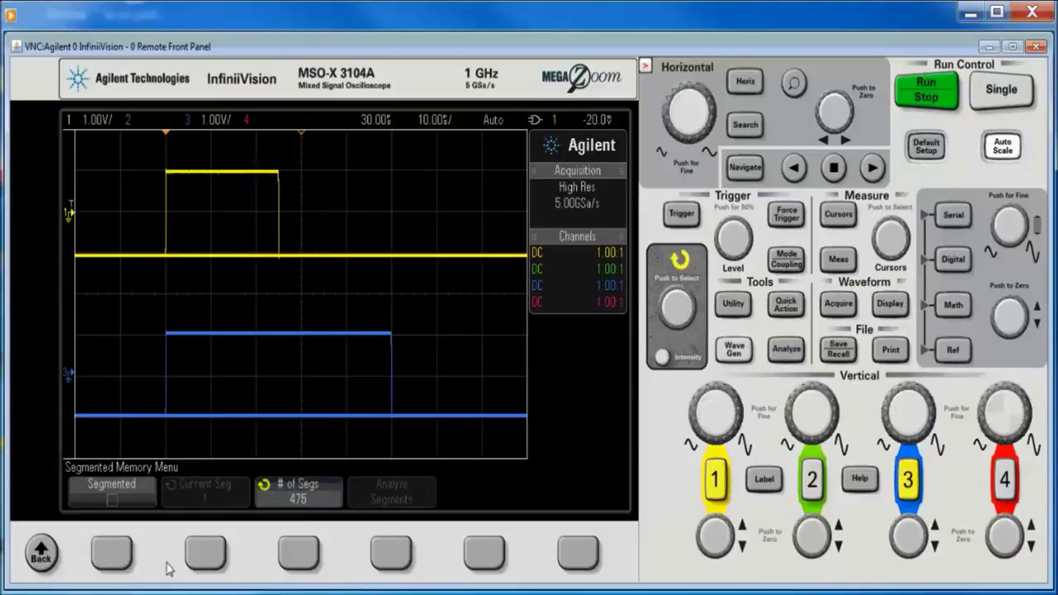
left_click(112, 554)
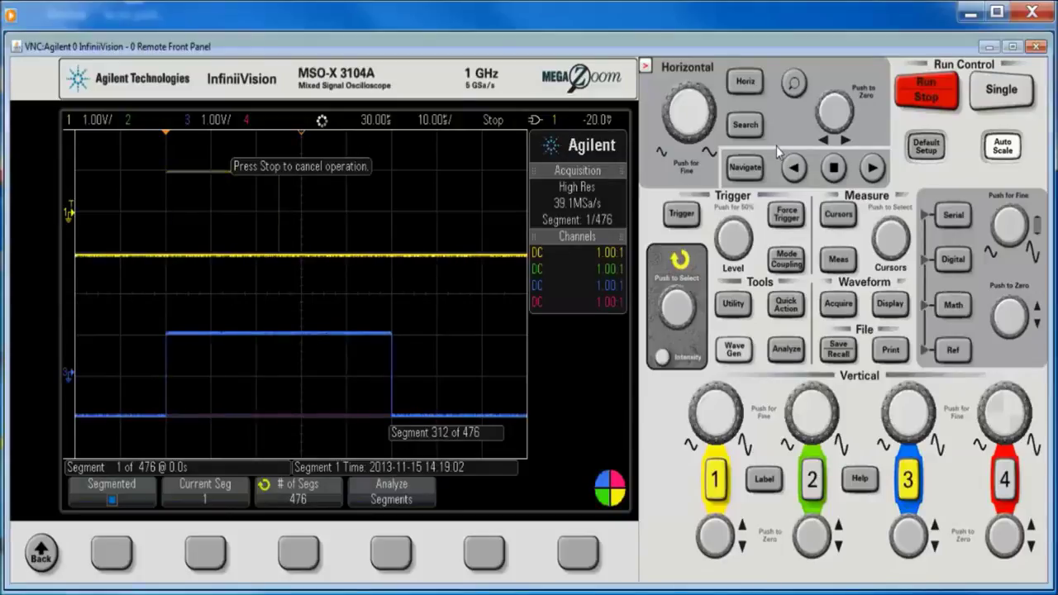
Stop acquisition at segment 1 of 476 and set the trigger mode to Normal.
left_click(928, 97)
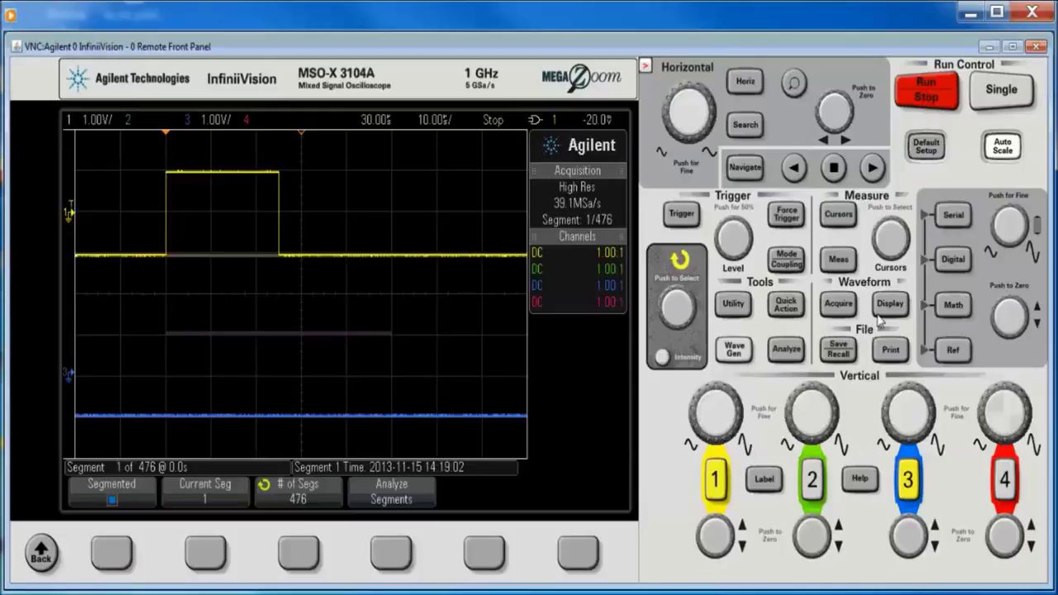
left_click(788, 261)
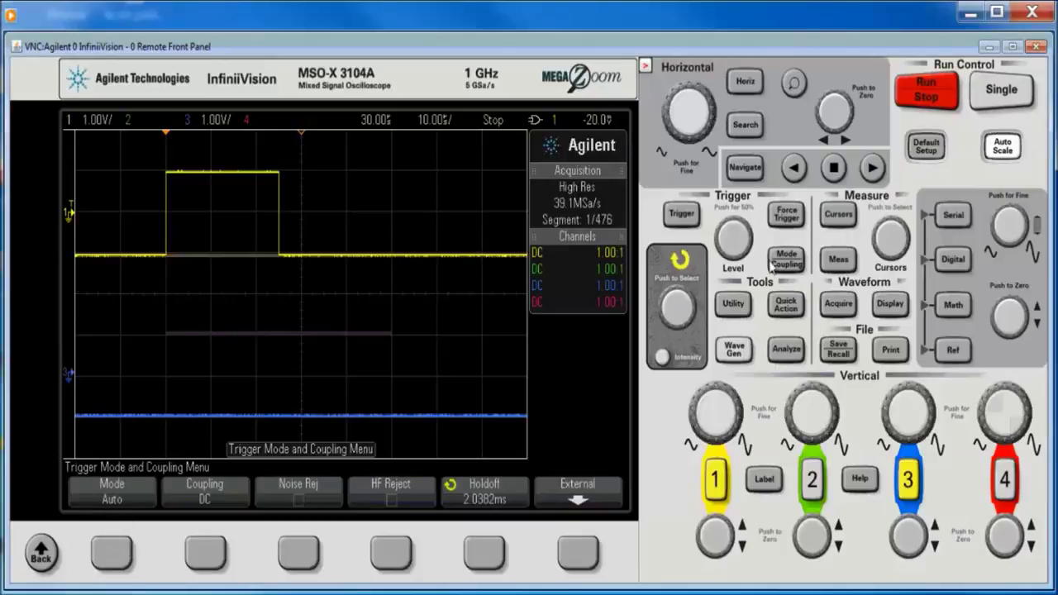
left_click(111, 553)
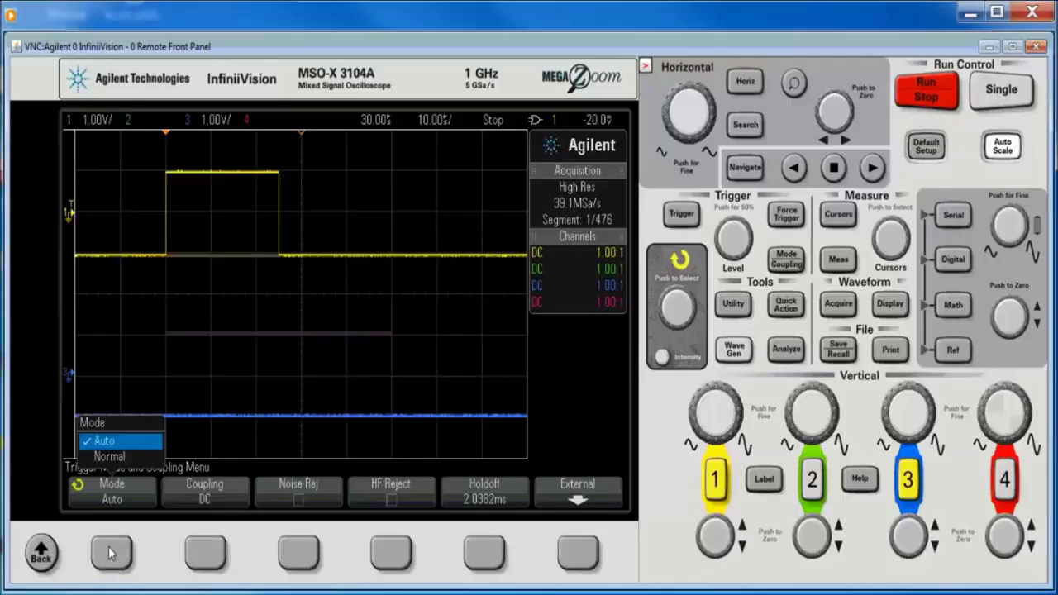
left_click(111, 553)
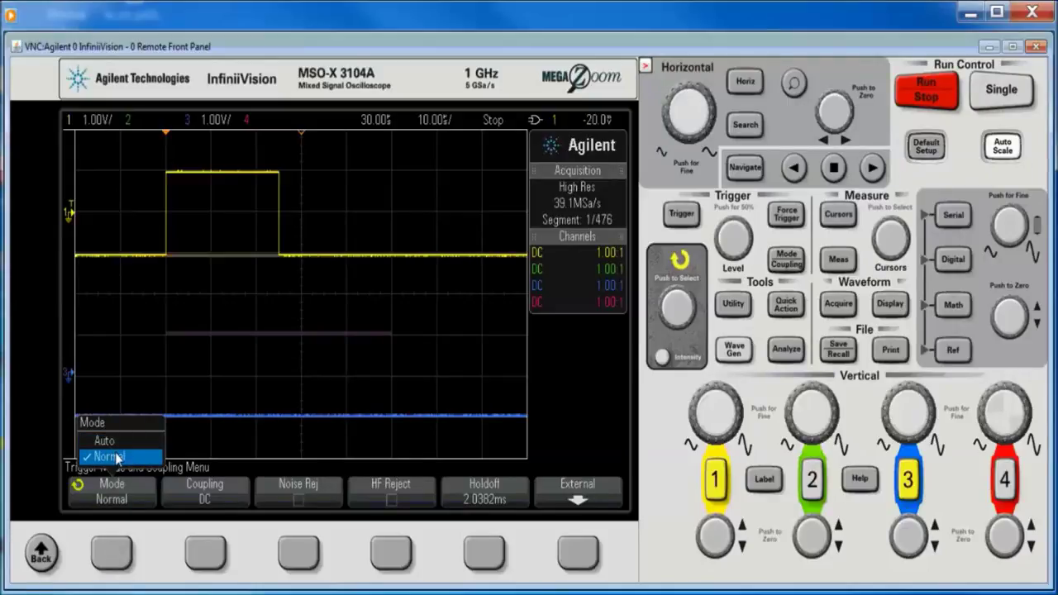
left_click(117, 457)
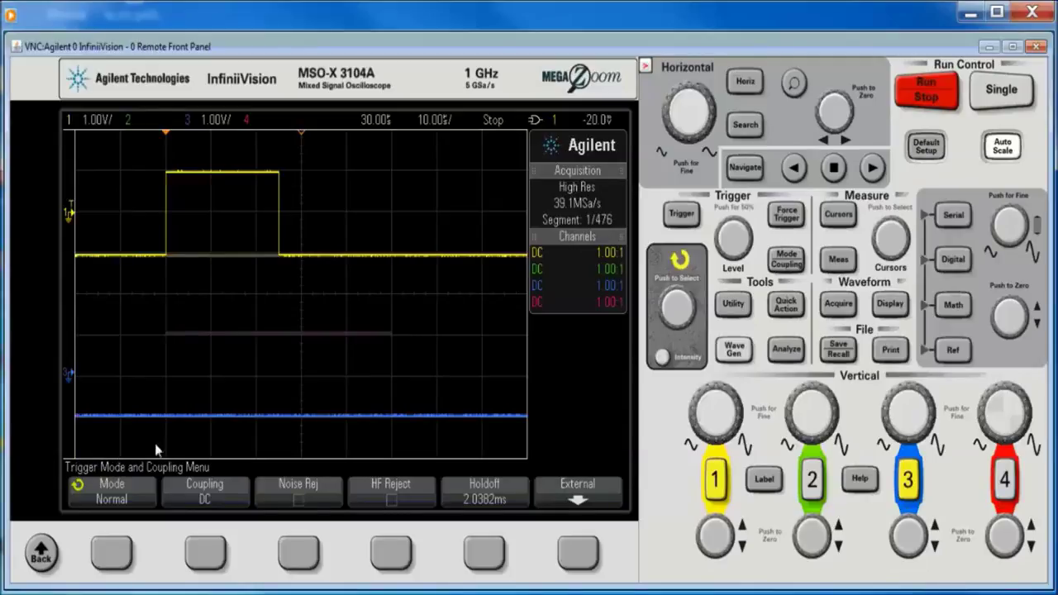
In the Recall menu, browse the Agilent Flash setups and highlight setup_8.
left_click(837, 354)
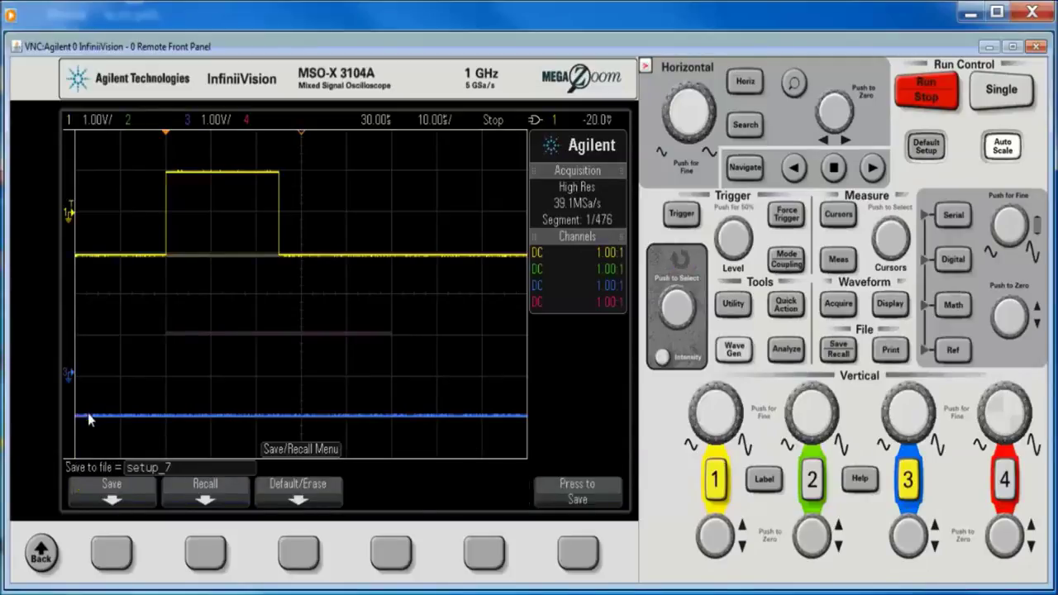
left_click(113, 556)
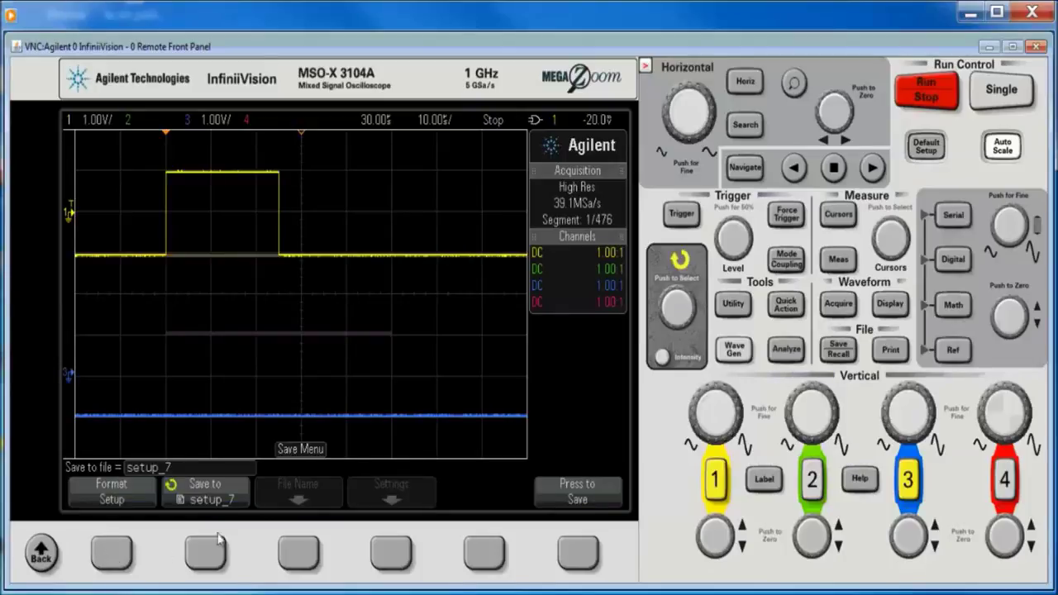
left_click(39, 552)
left_click(206, 555)
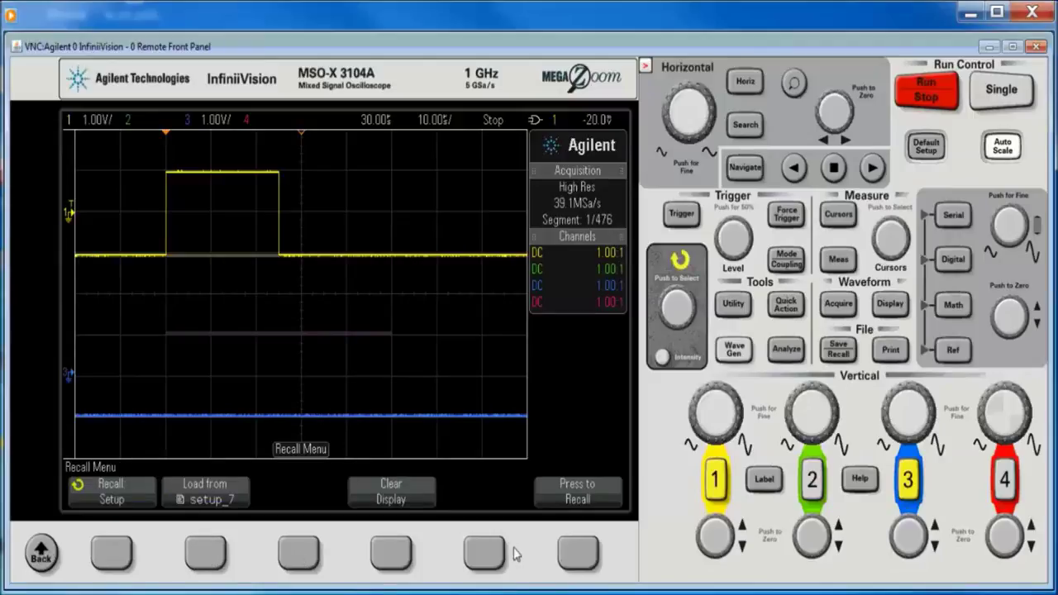
left_click(206, 554)
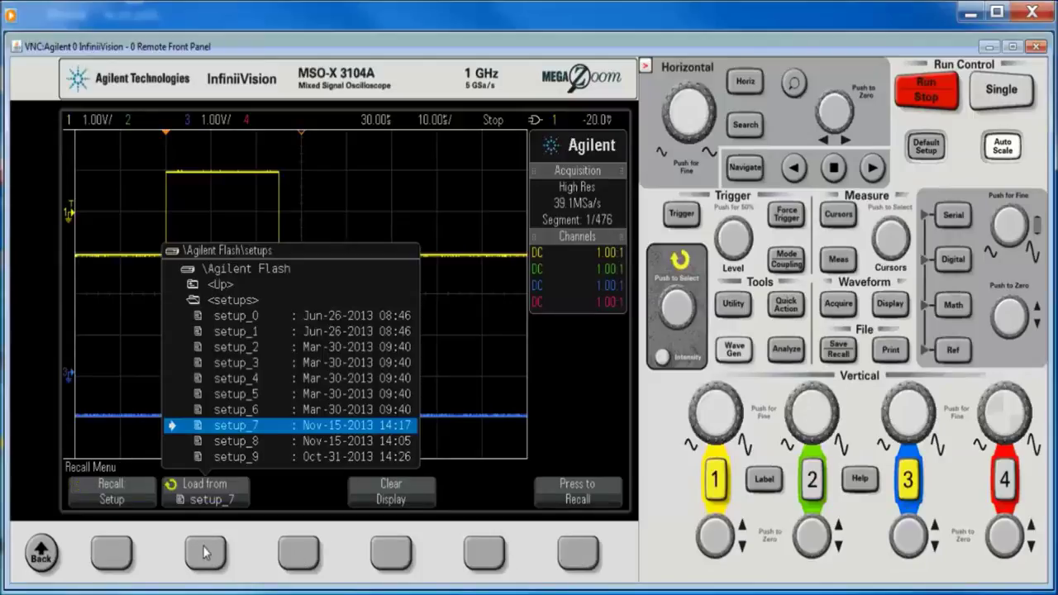
left_click(678, 306)
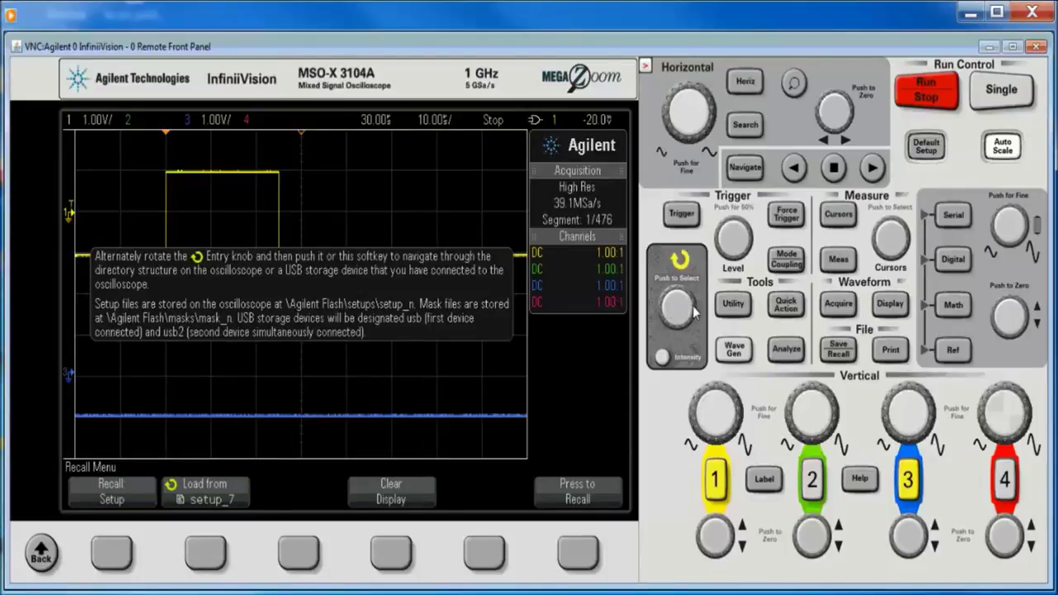
left_click(685, 299)
scroll(671, 321, "down", 2)
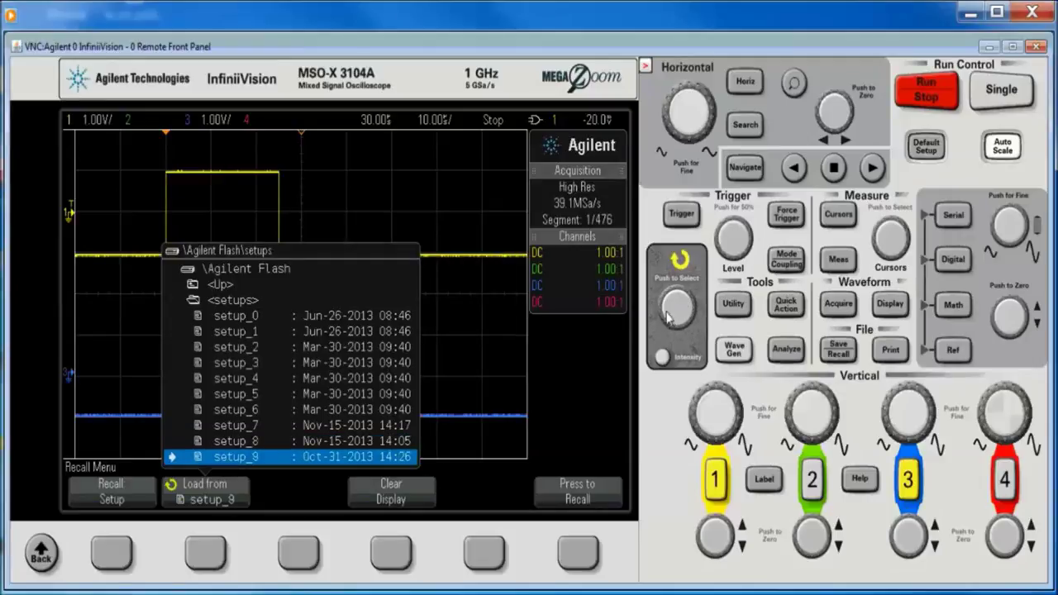
scroll(668, 301, "up", 1)
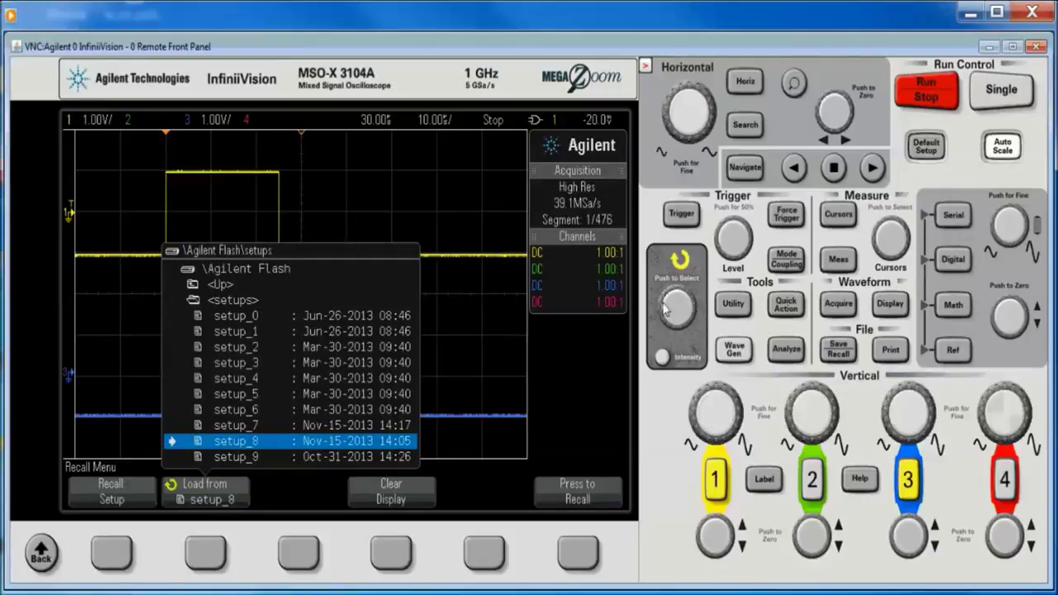
Recall setup_8 to restore the OR trigger, then raise waveform intensity to 79%.
left_click(579, 548)
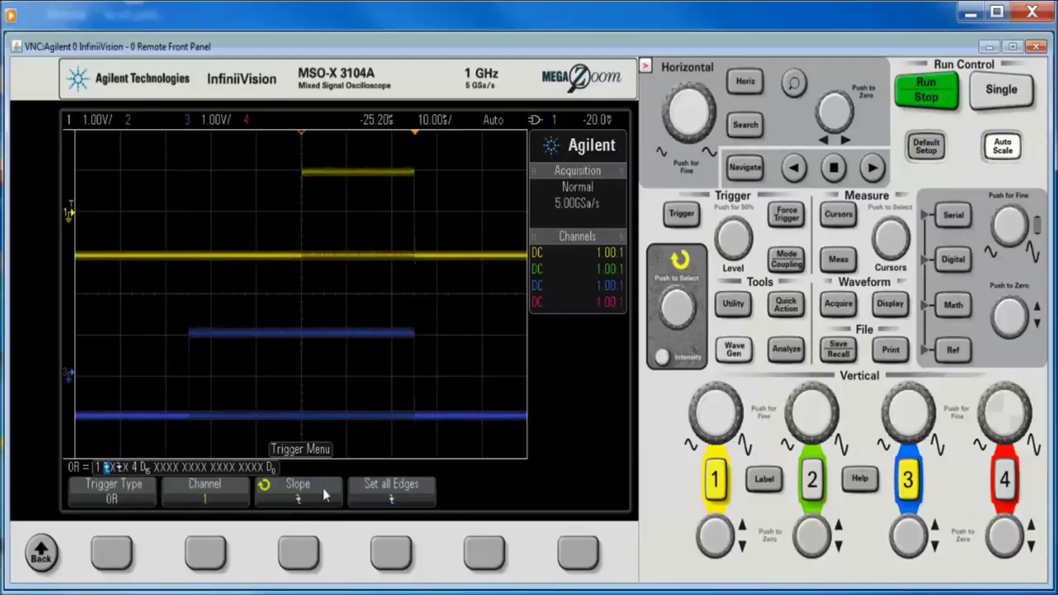
left_click(667, 361)
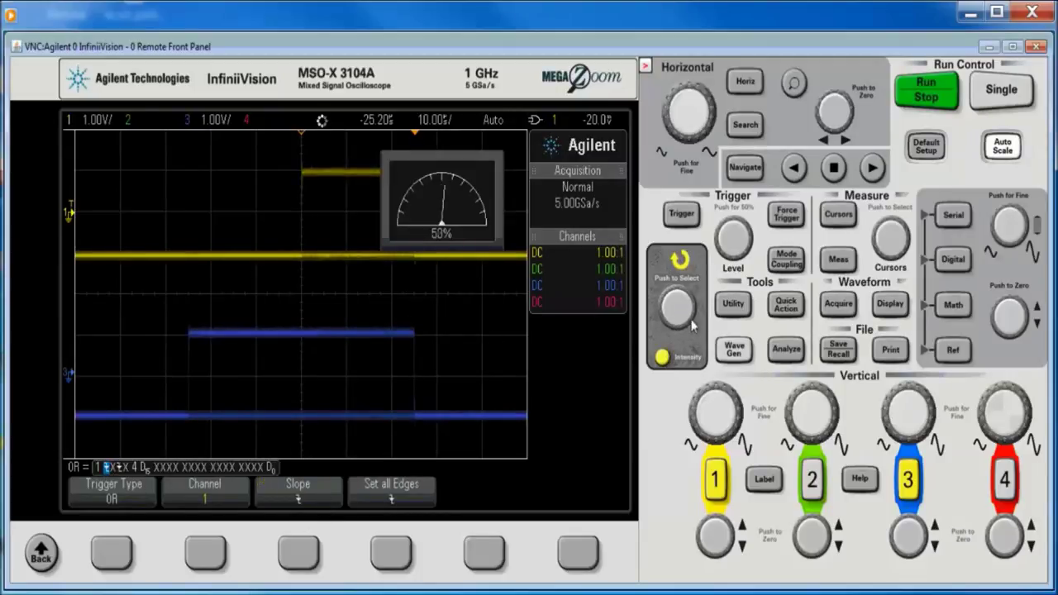
scroll(683, 337, "up", 20)
scroll(683, 336, "up", 20)
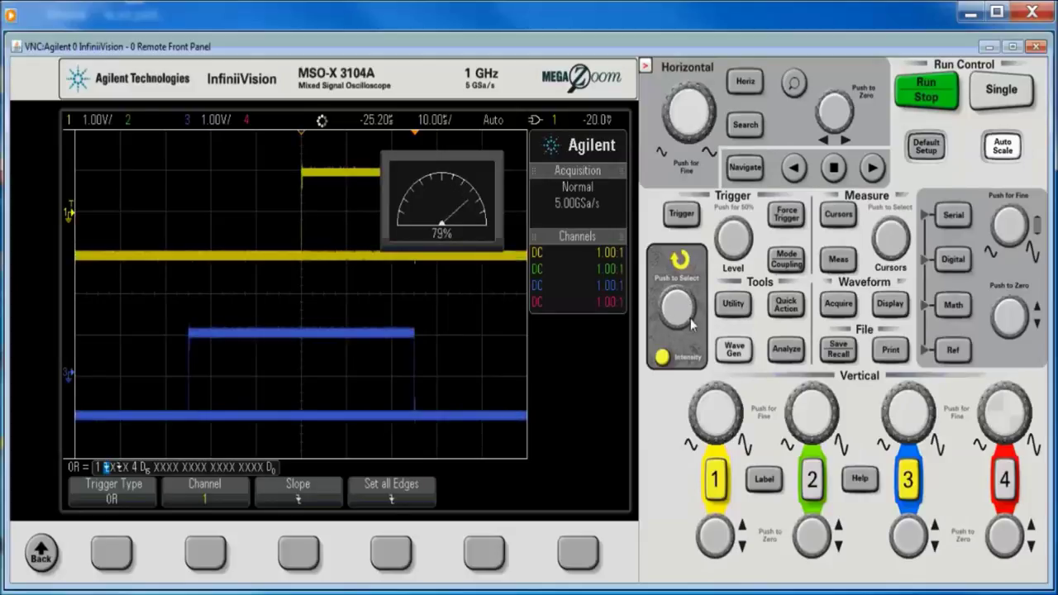
left_click(454, 354)
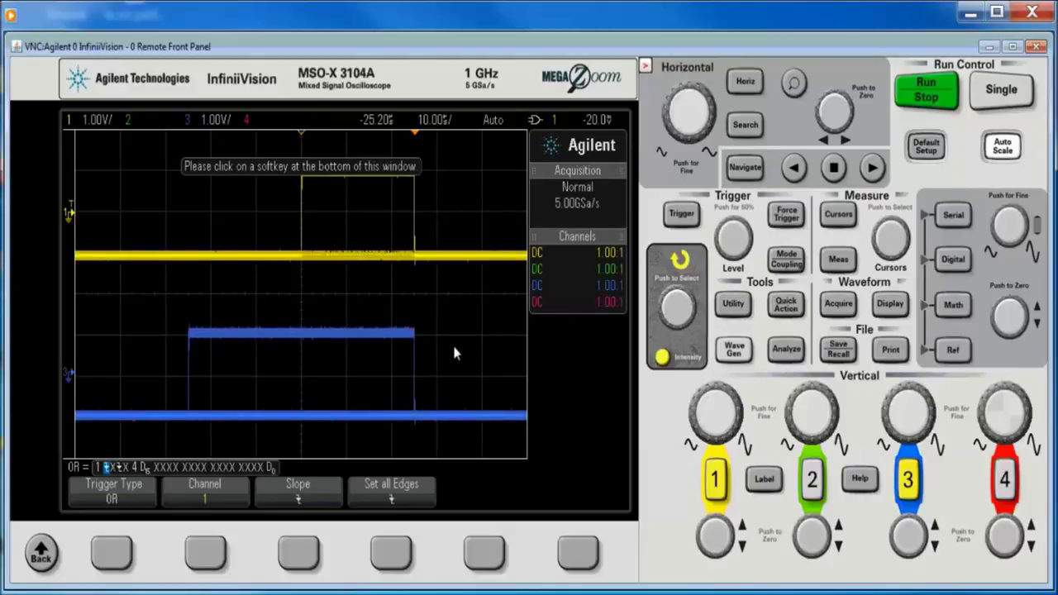